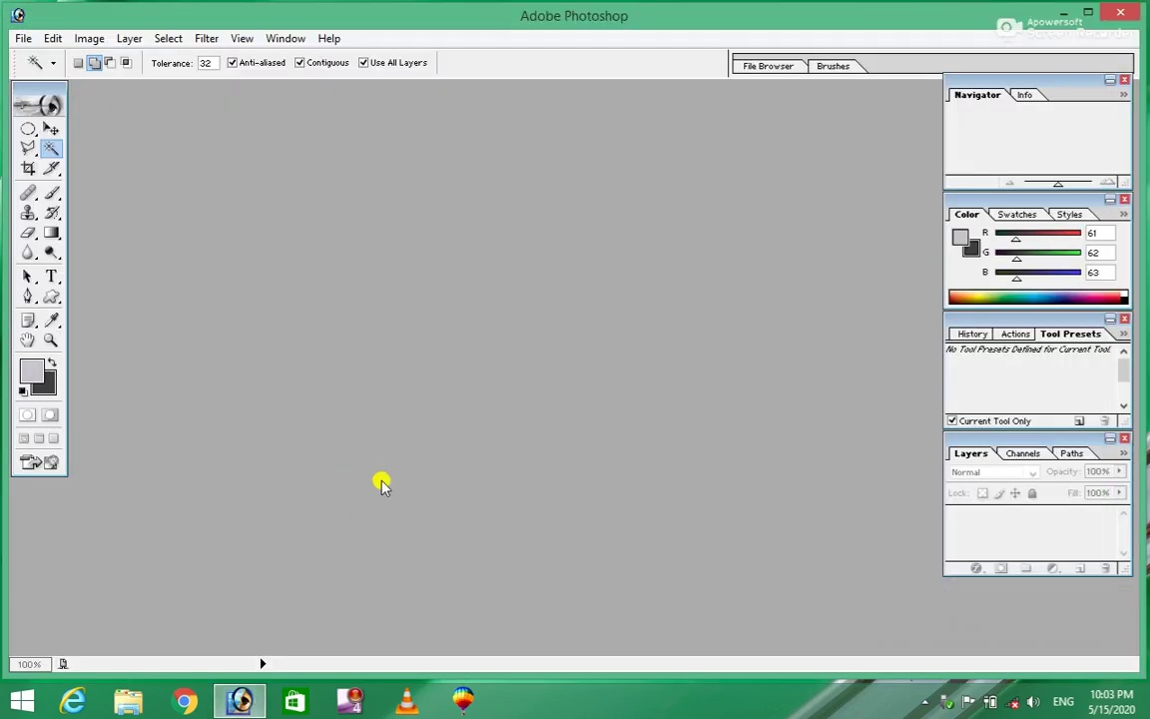
# - Browse the menus with no image open, starting with the Filter effects list
pyautogui.click(206, 44)
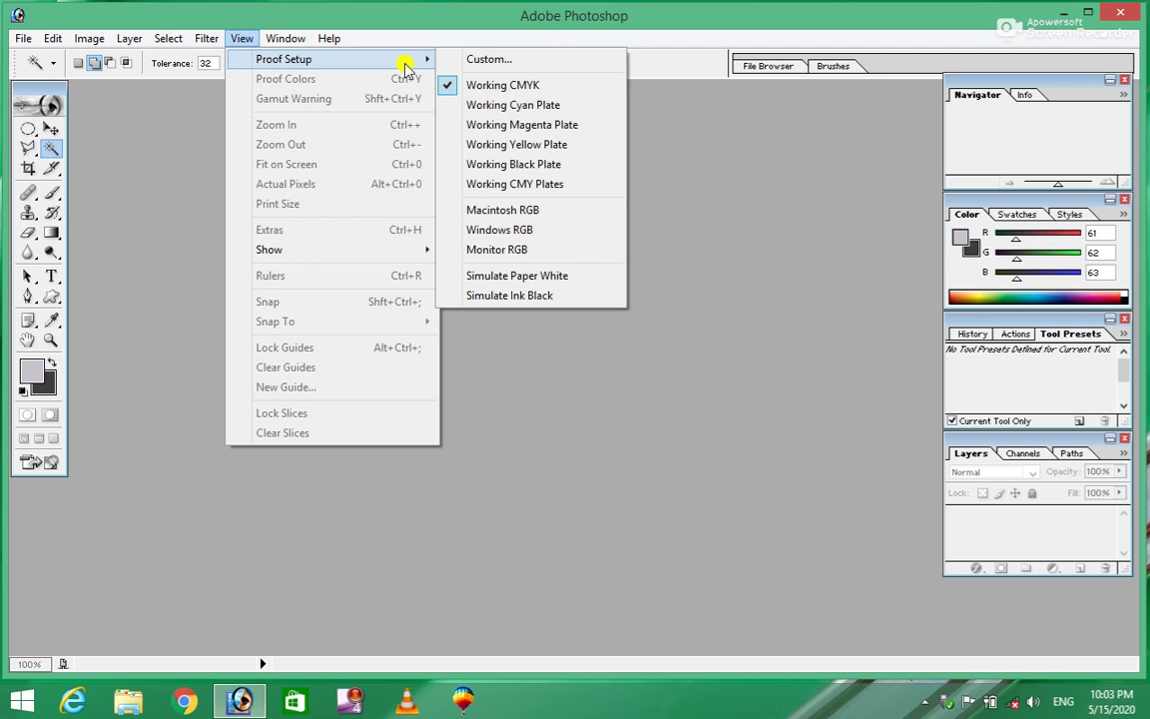
pyautogui.moveTo(284, 59)
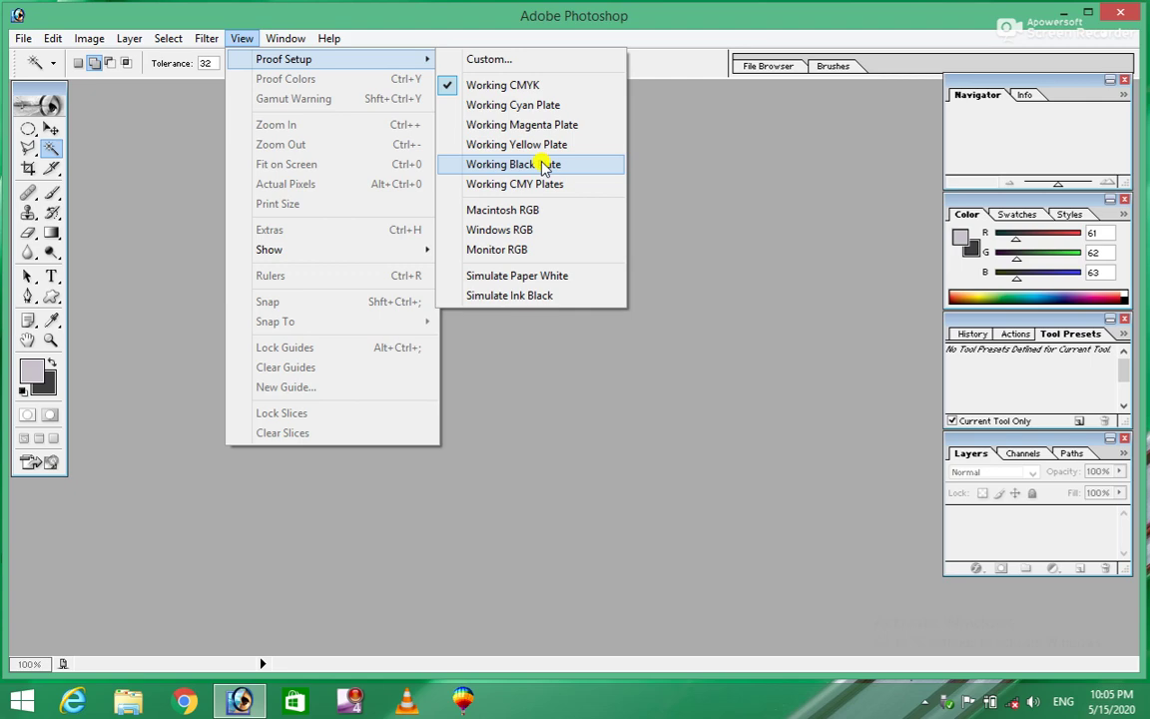
# - Open the bright green-background passport photo from the photos folder as an RGB JPEG
pyautogui.doubleClick(169, 241)
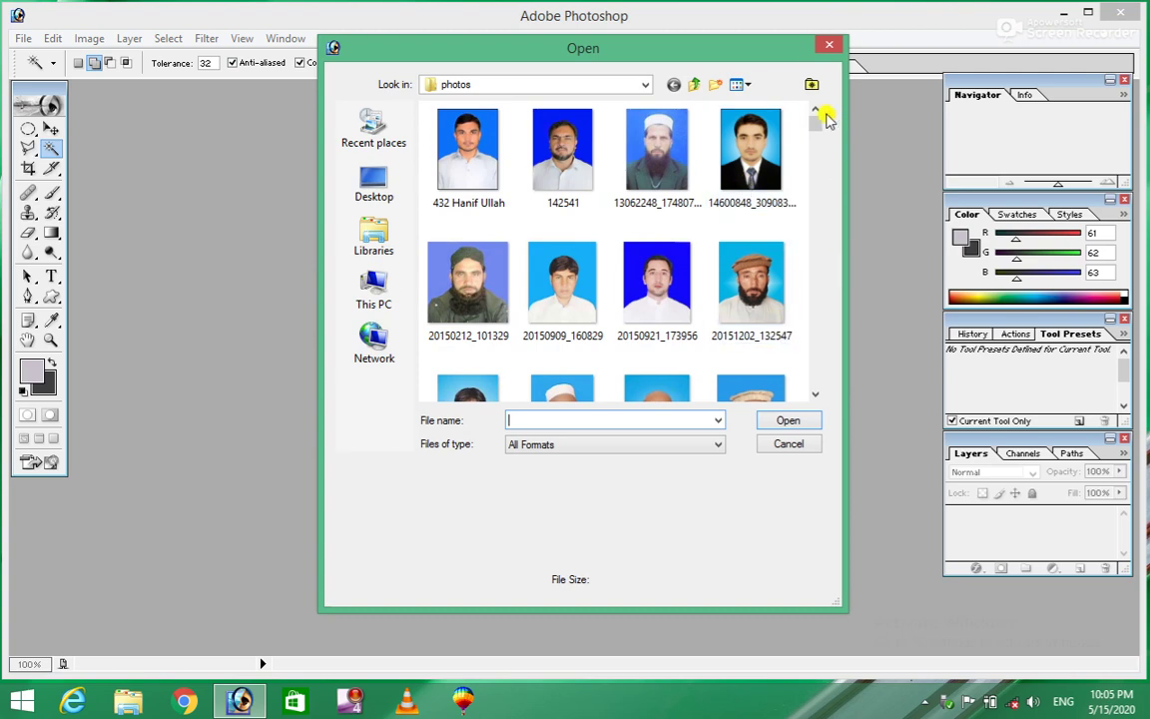
pyautogui.moveTo(818, 121); pyautogui.dragTo(817, 178)
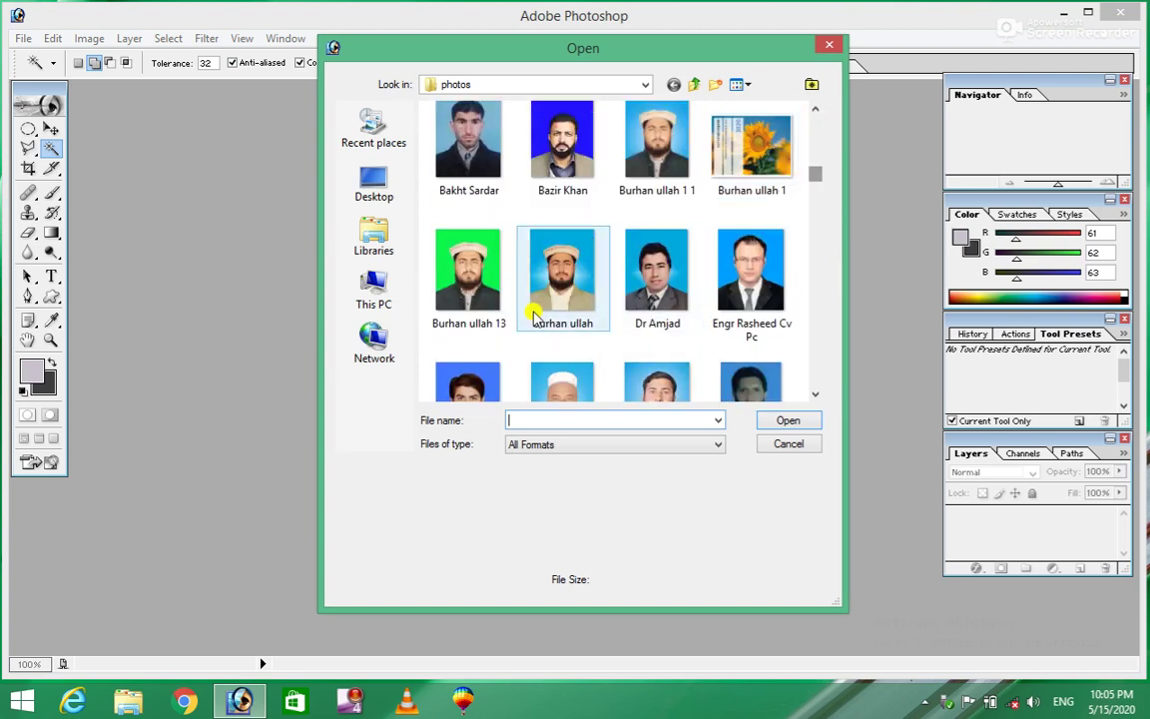
pyautogui.click(476, 286)
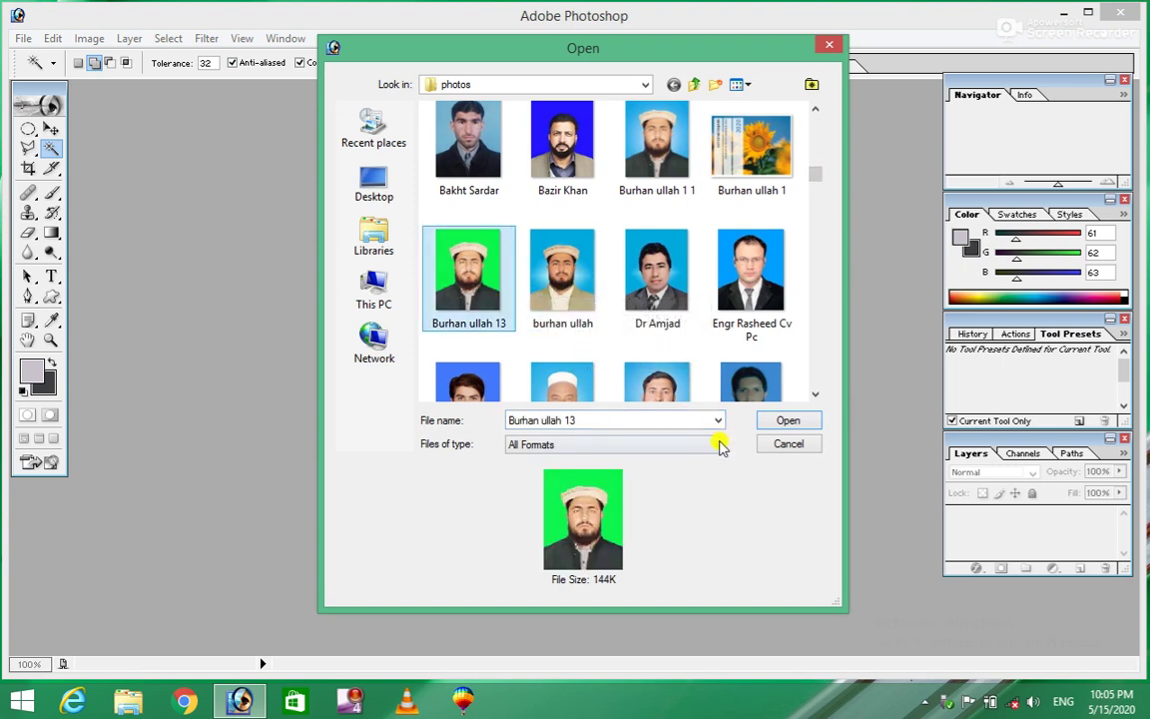
pyautogui.click(772, 424)
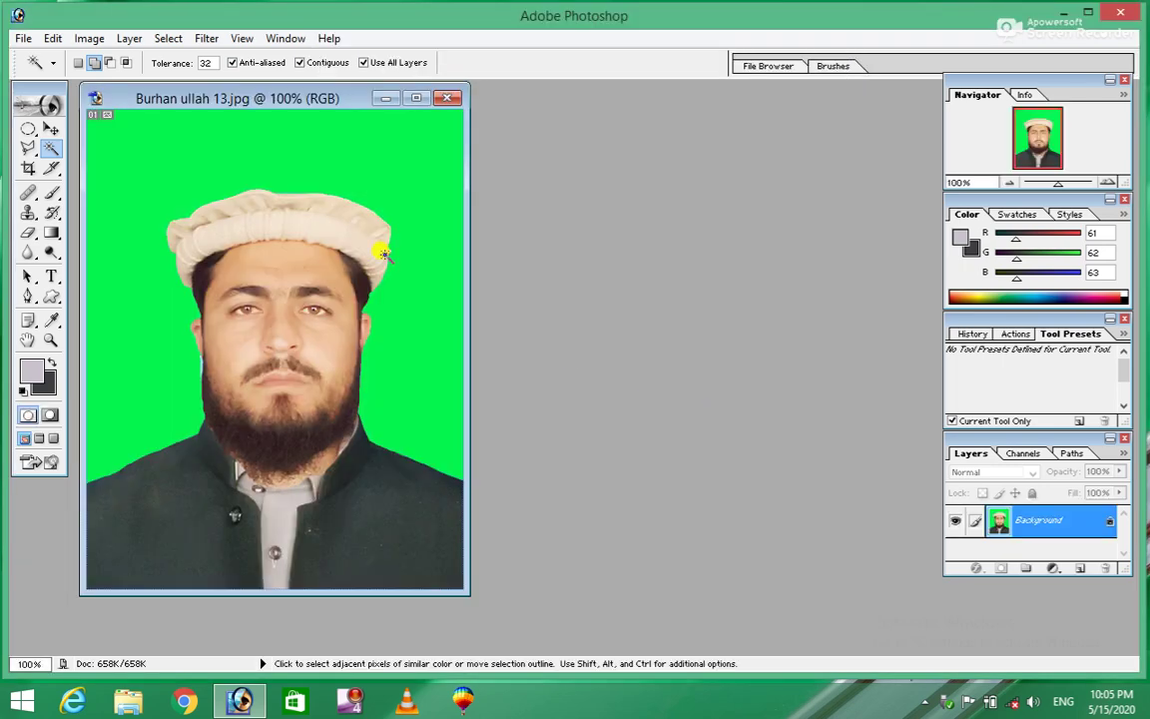
pyautogui.click(235, 39)
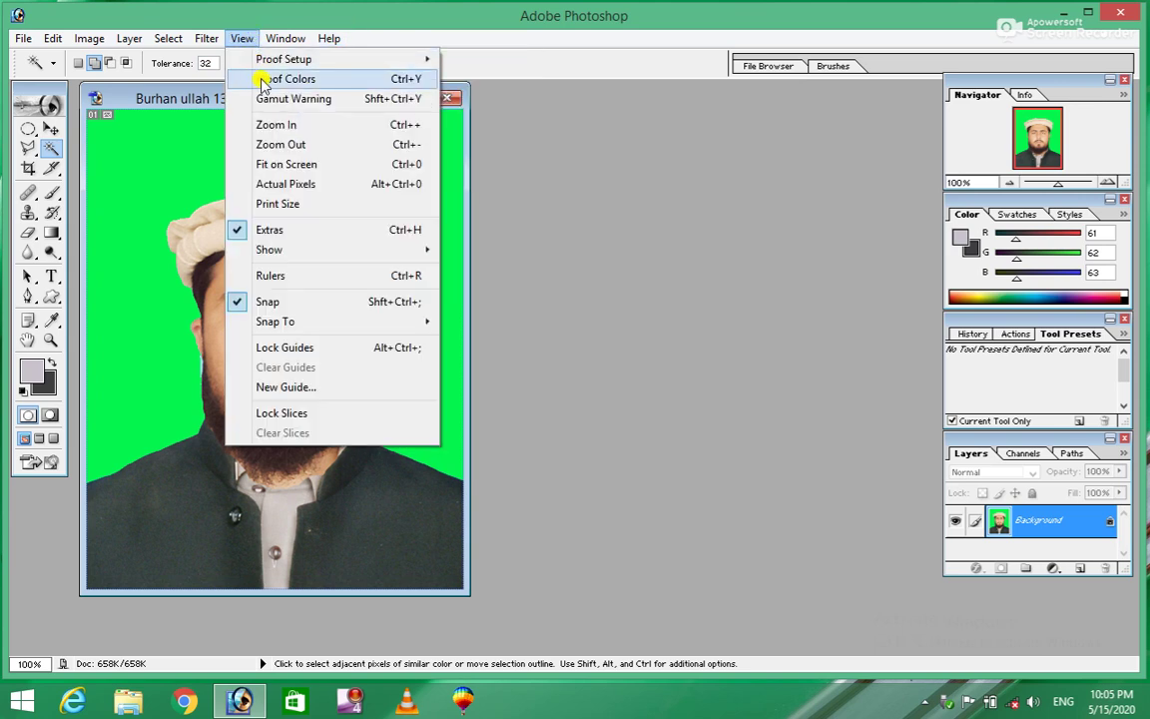
pyautogui.click(145, 142)
pyautogui.click(103, 144)
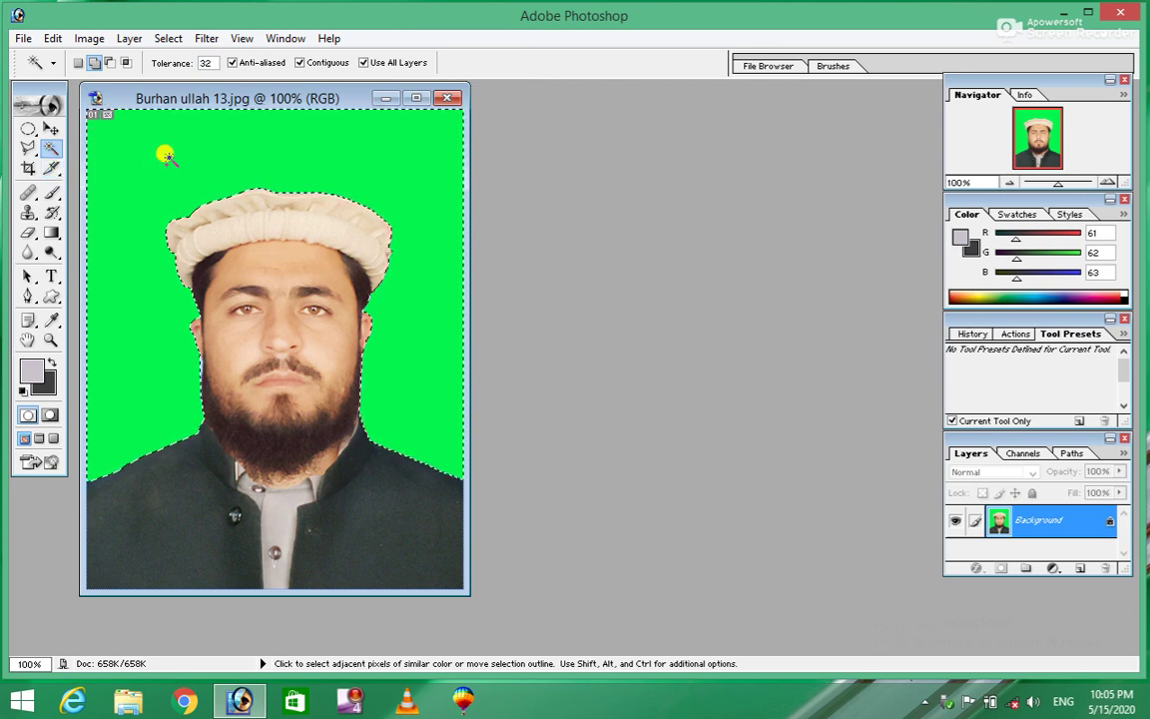
pyautogui.hotkey('ctrl', 'd')
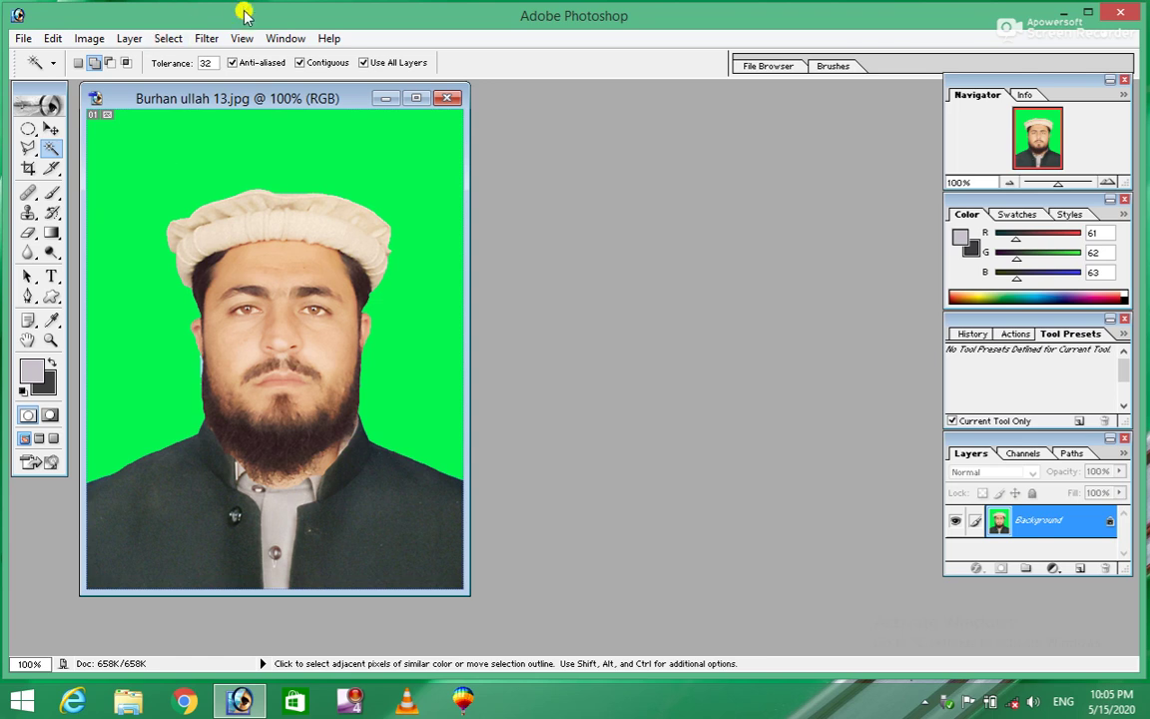
pyautogui.click(242, 39)
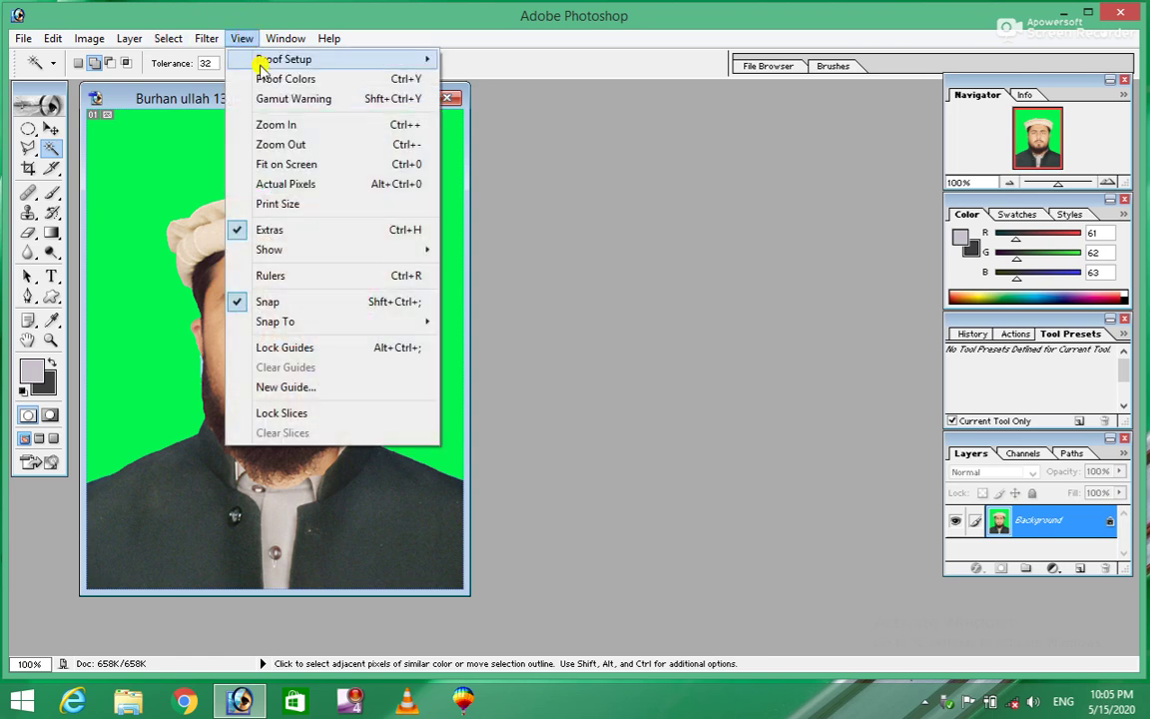
# - Turn on CMYK Proof Colors, then test a Magic Wand selection of the green background and deselect
pyautogui.click(264, 82)
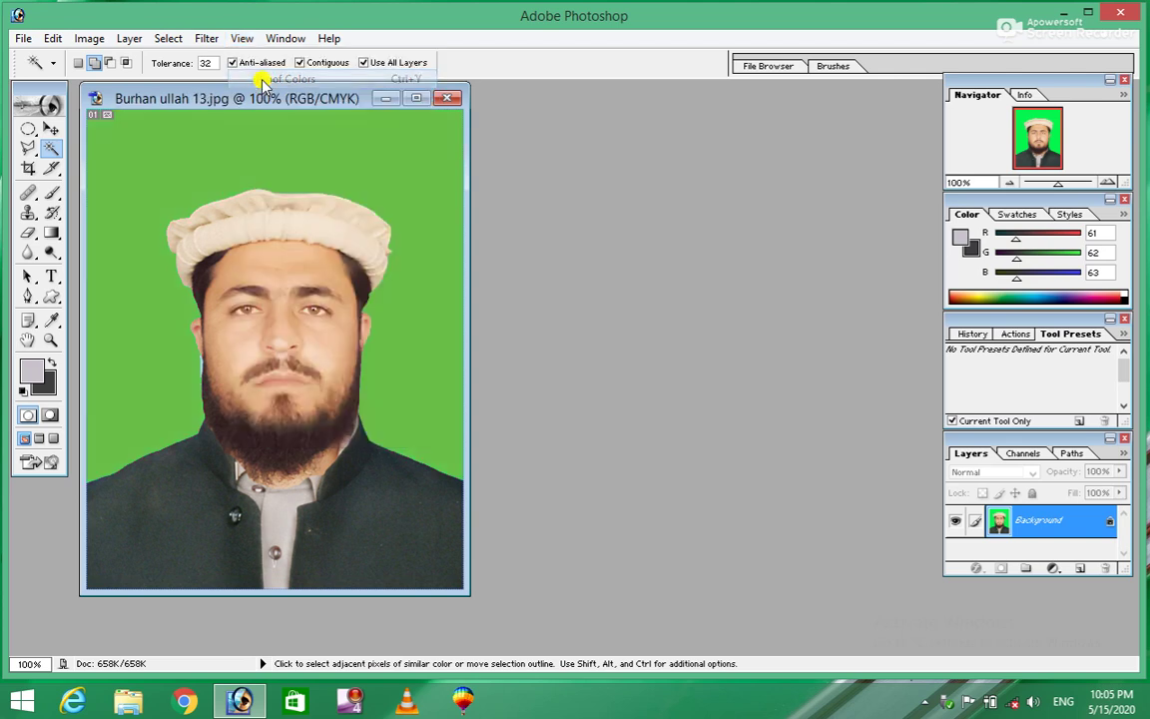
pyautogui.click(219, 150)
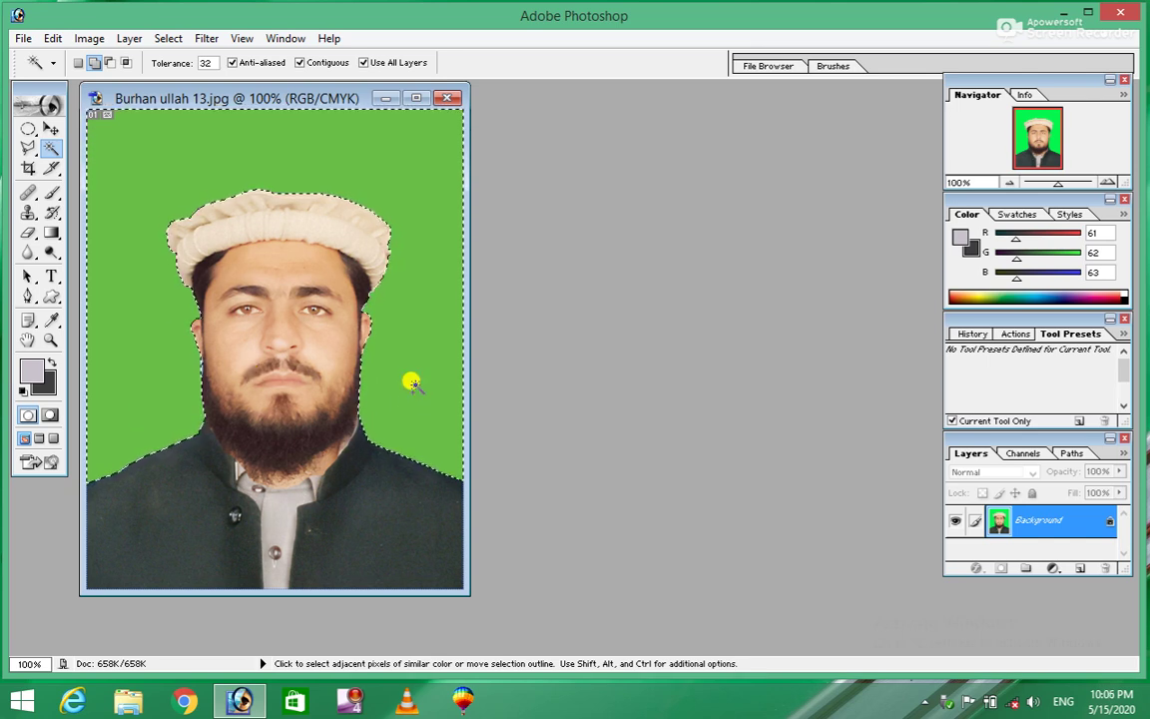
pyautogui.hotkey('ctrl', 'd')
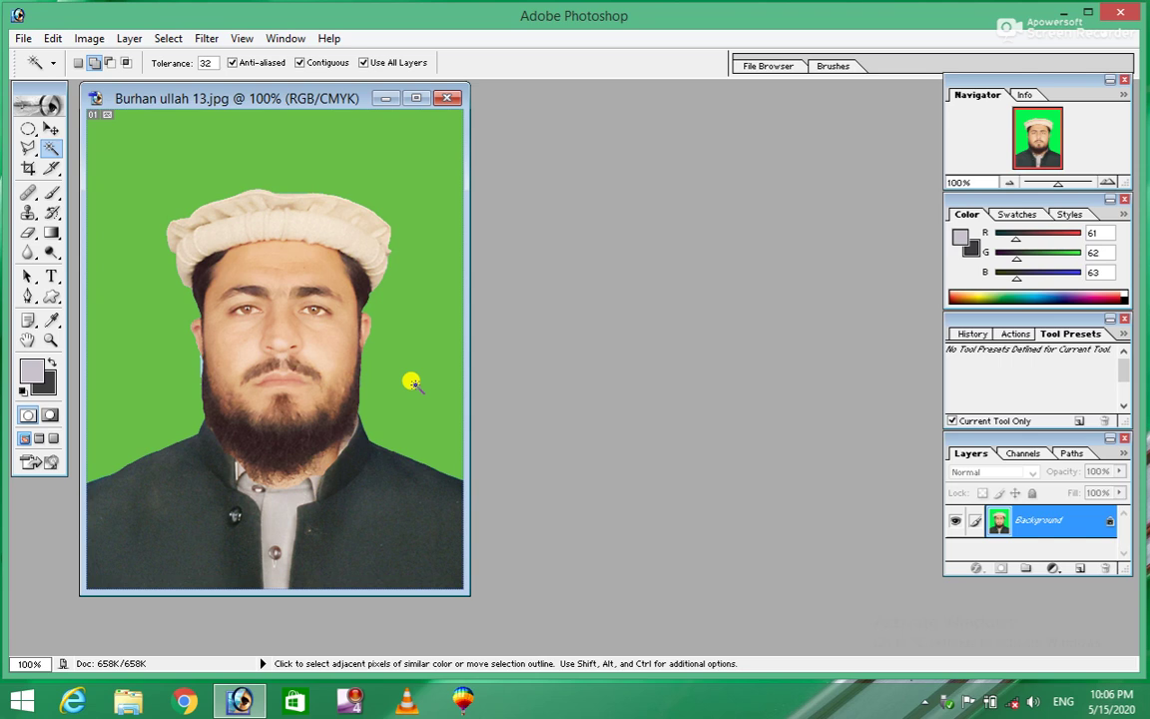
# - Turn on Gamut Warning so the unprintable green background shows grey
pyautogui.click(239, 38)
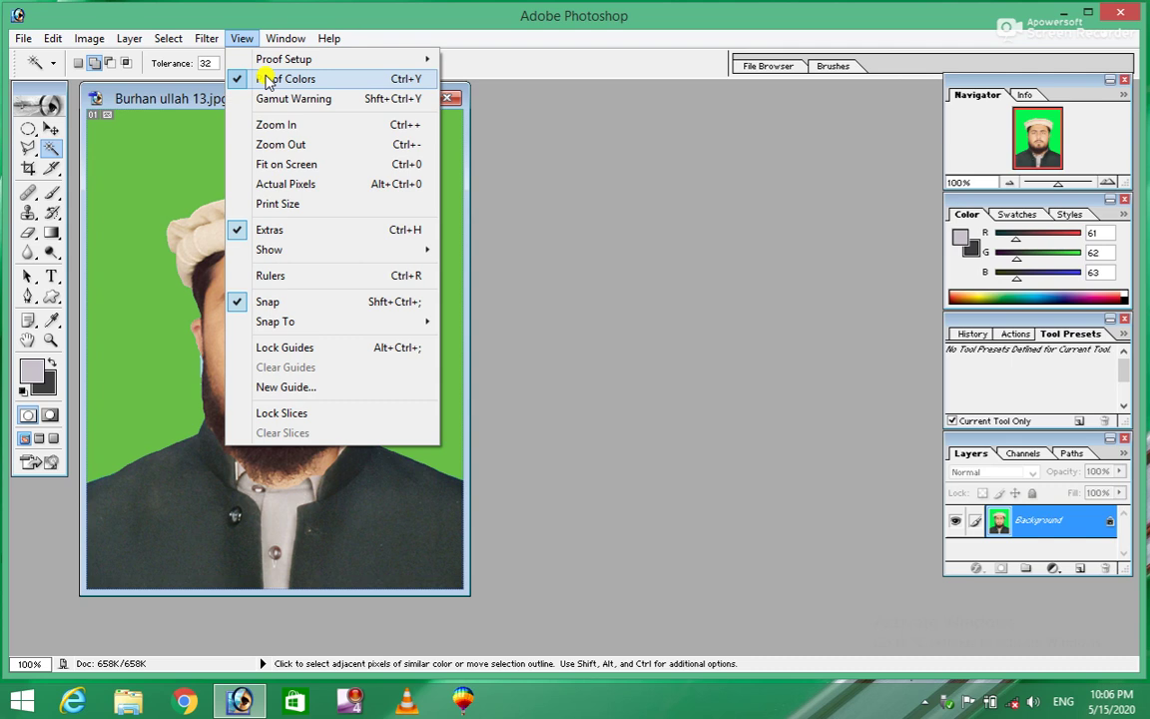
pyautogui.click(354, 106)
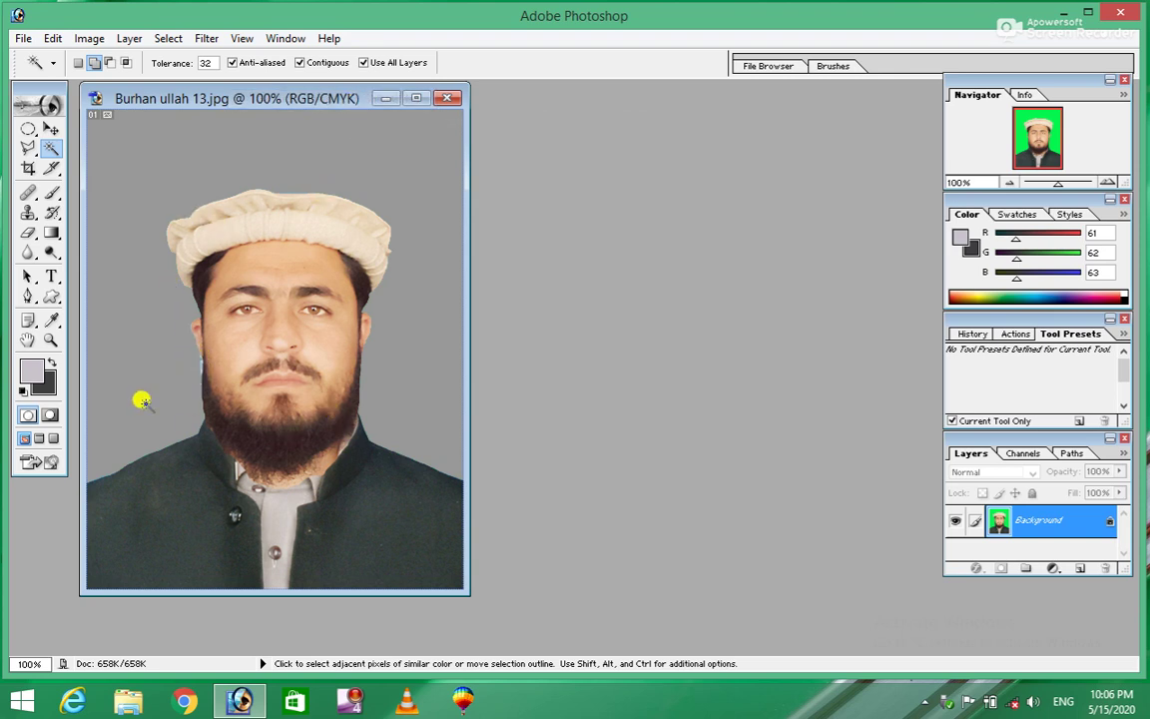
pyautogui.click(241, 38)
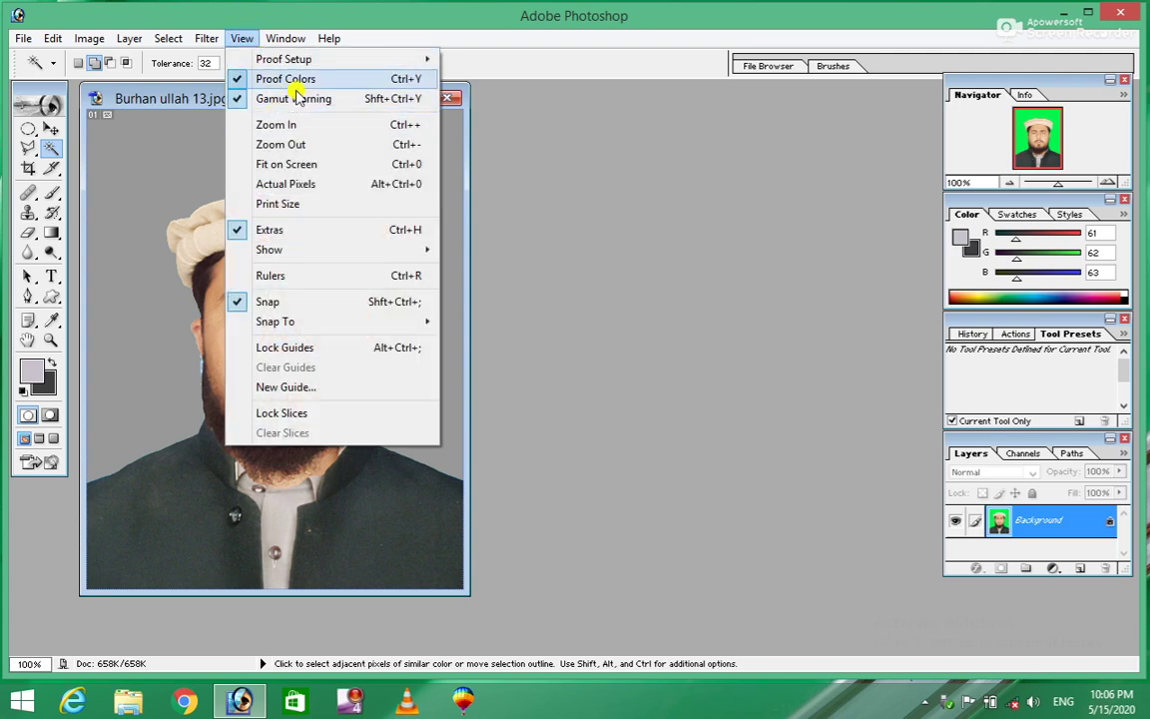
# - Zoom the photo to 200%, back to 100%, Fit on Screen, Actual Pixels, then Print Size (24%)
pyautogui.click(274, 126)
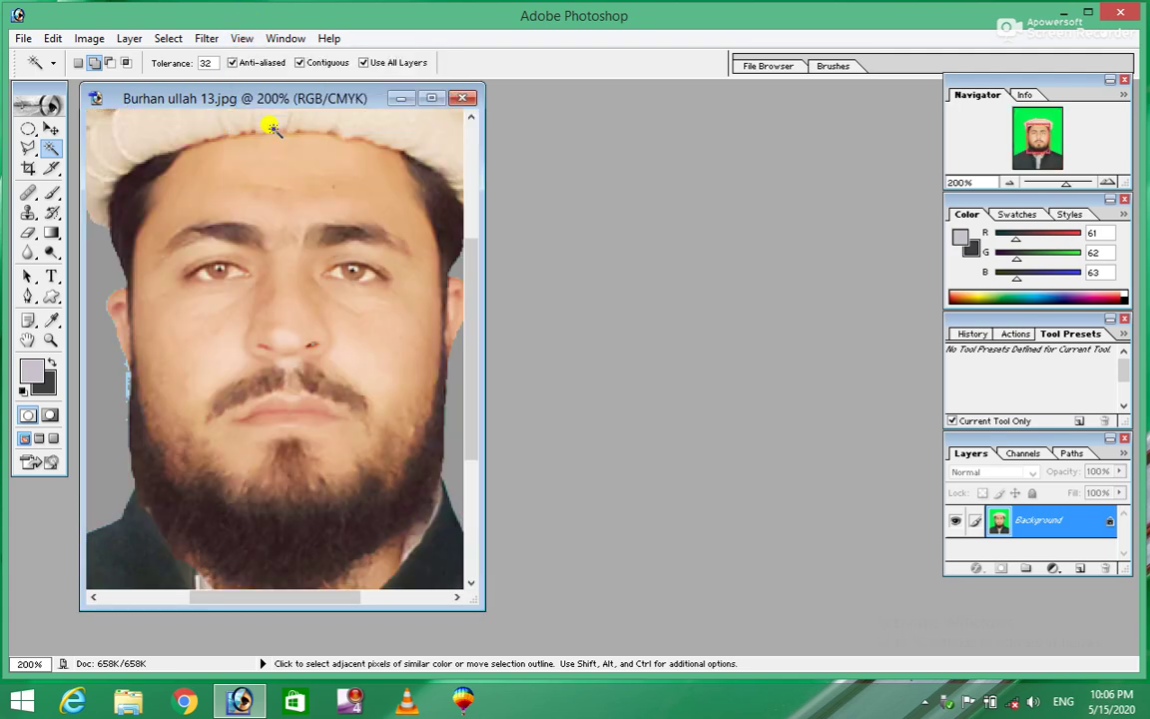
pyautogui.click(241, 38)
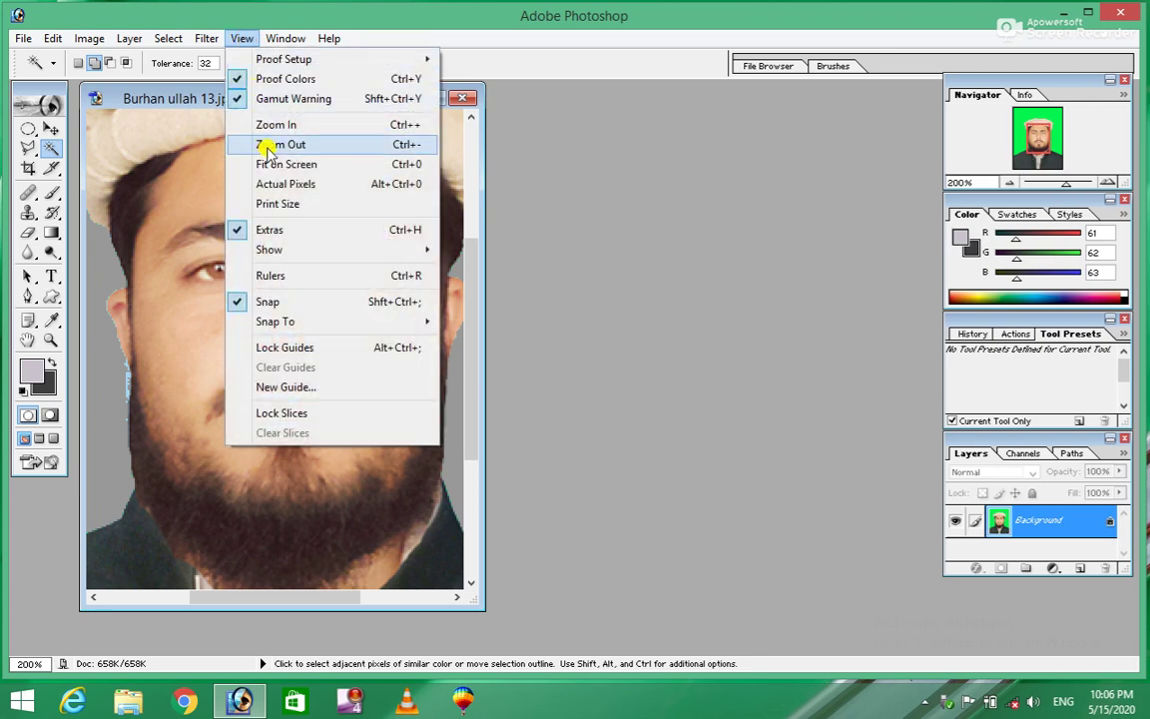
pyautogui.click(268, 147)
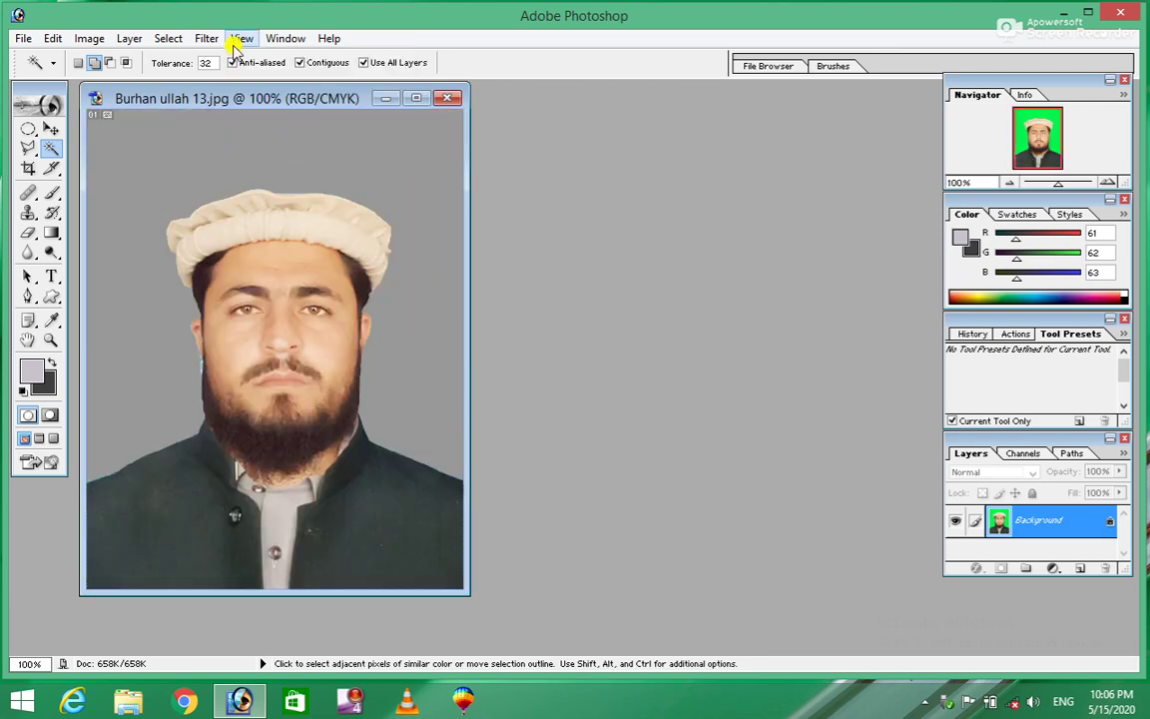
pyautogui.click(237, 40)
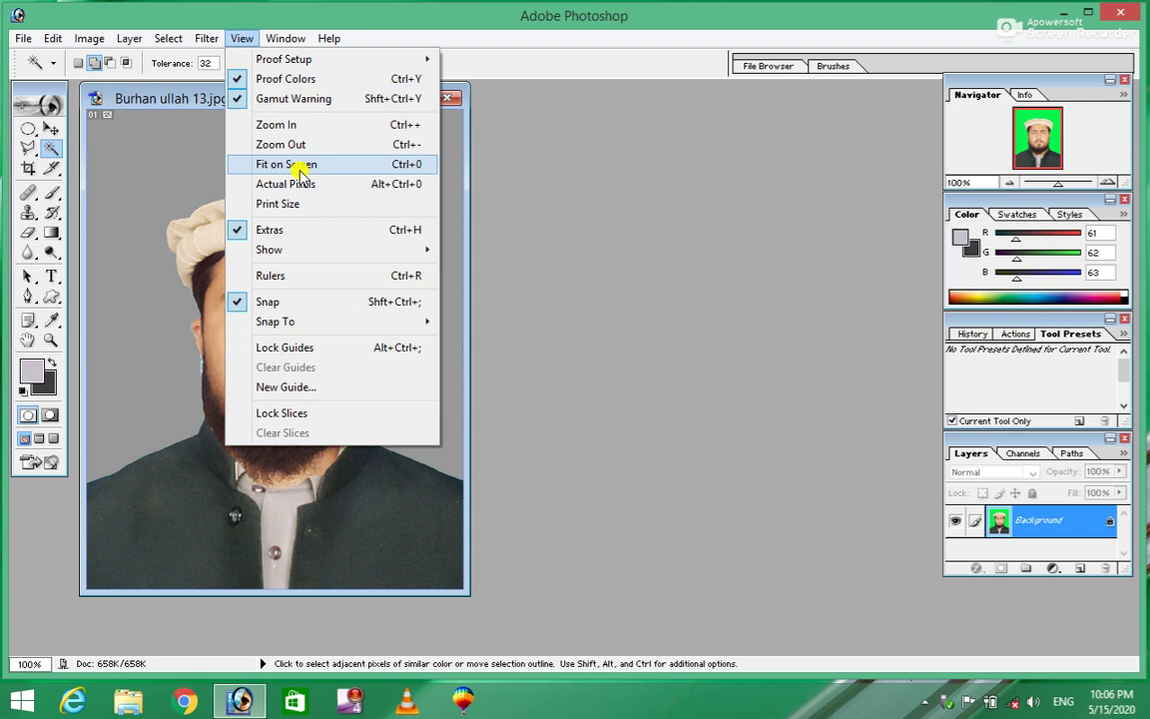
pyautogui.click(330, 168)
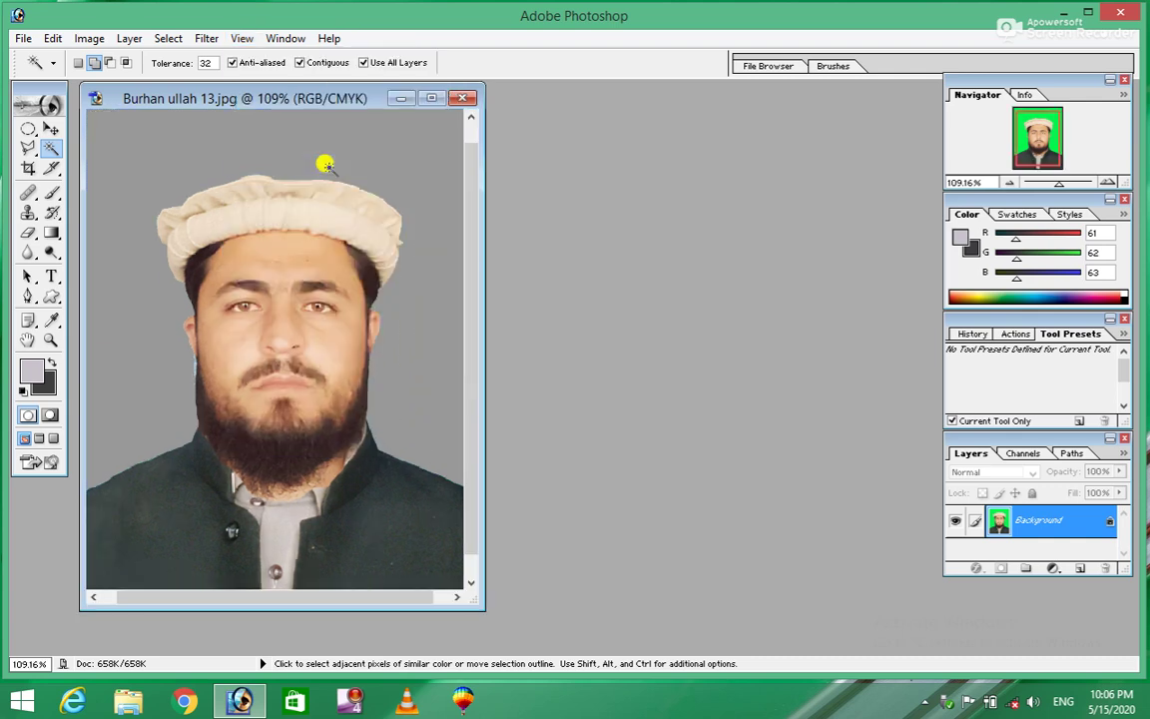
pyautogui.click(242, 38)
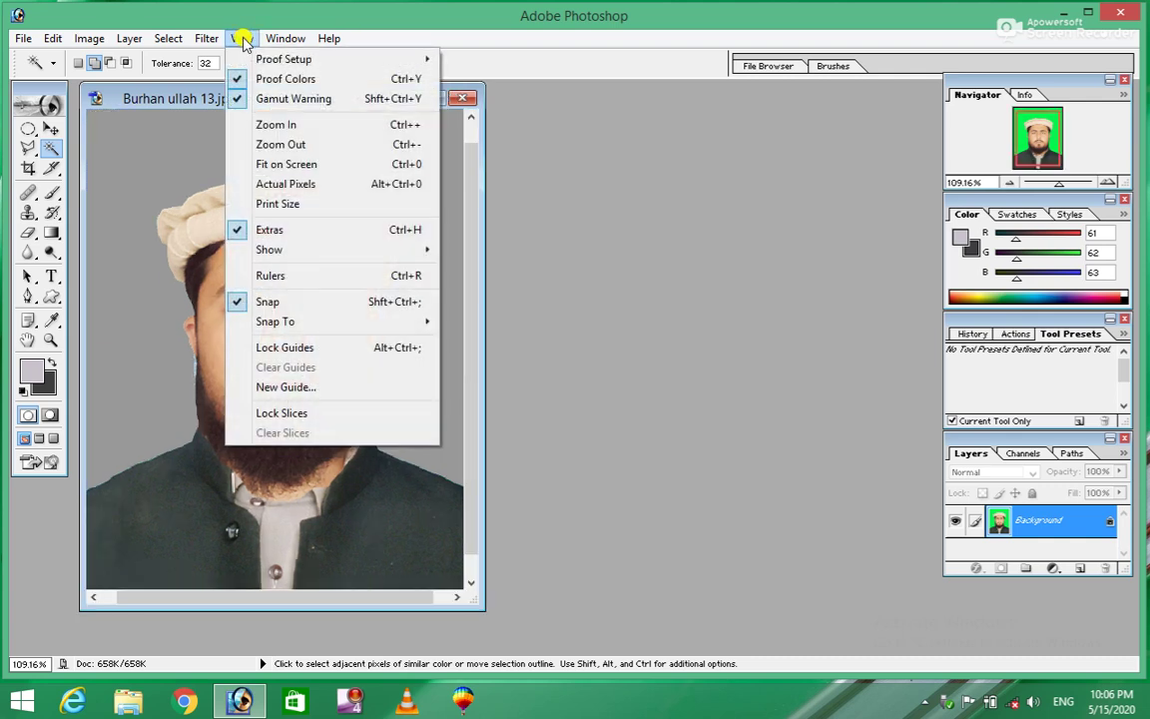
pyautogui.click(301, 186)
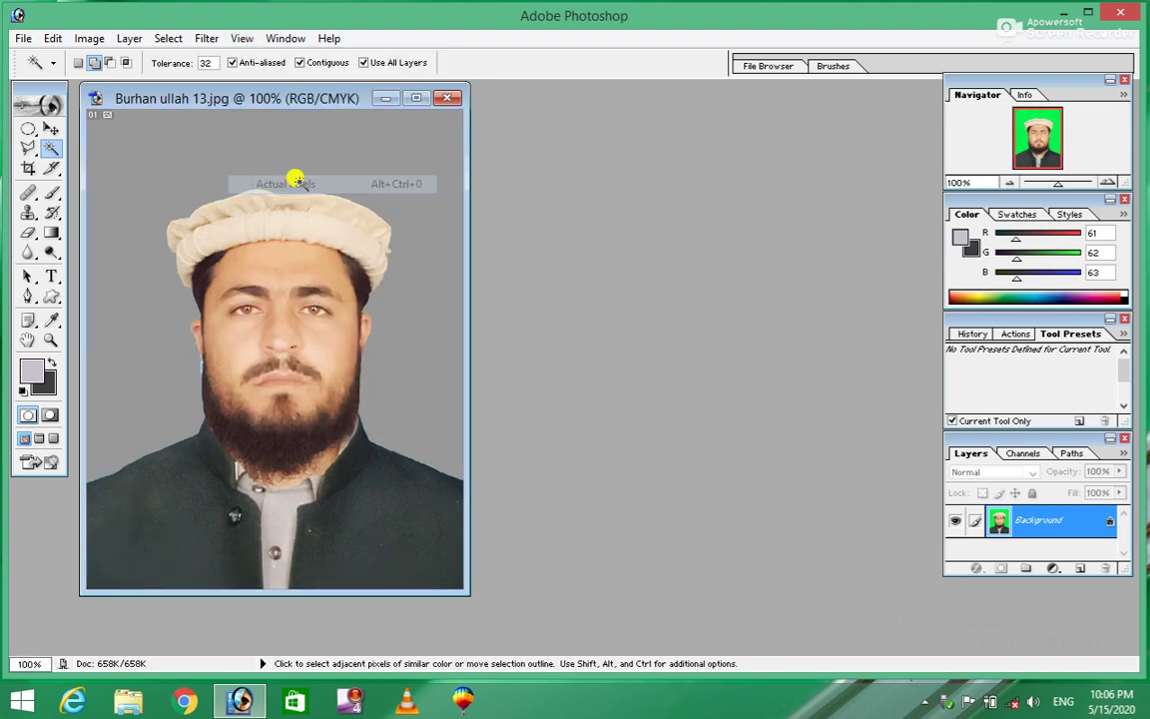
pyautogui.click(242, 38)
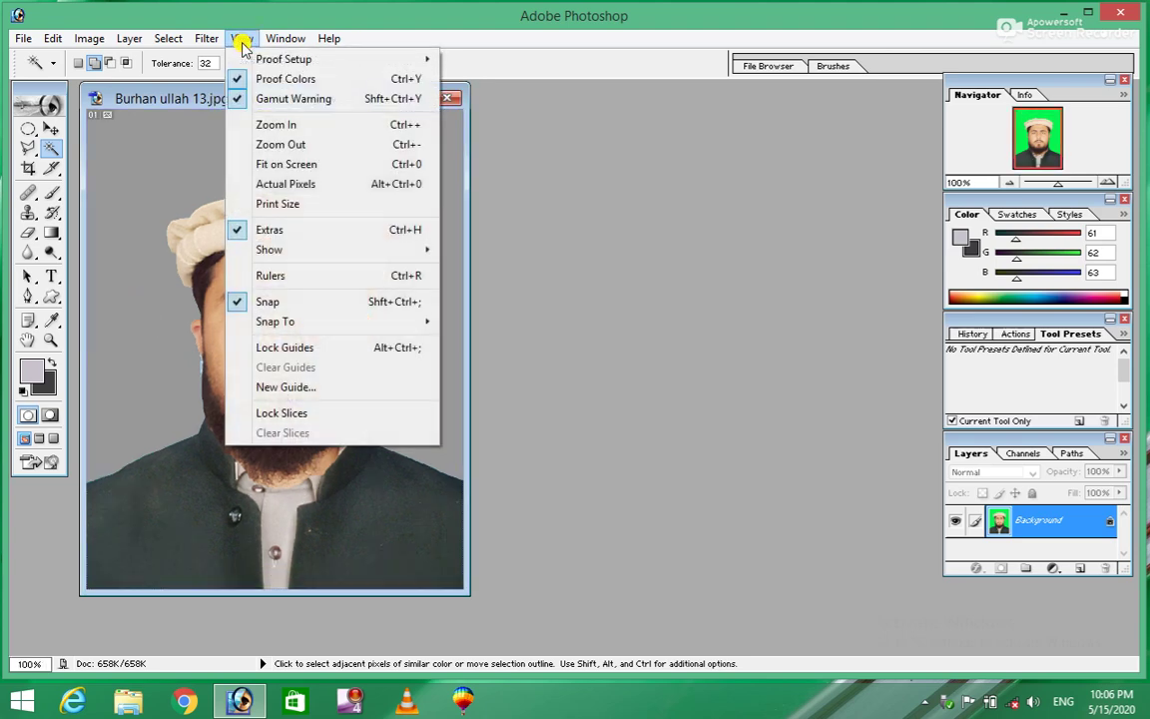
pyautogui.click(302, 205)
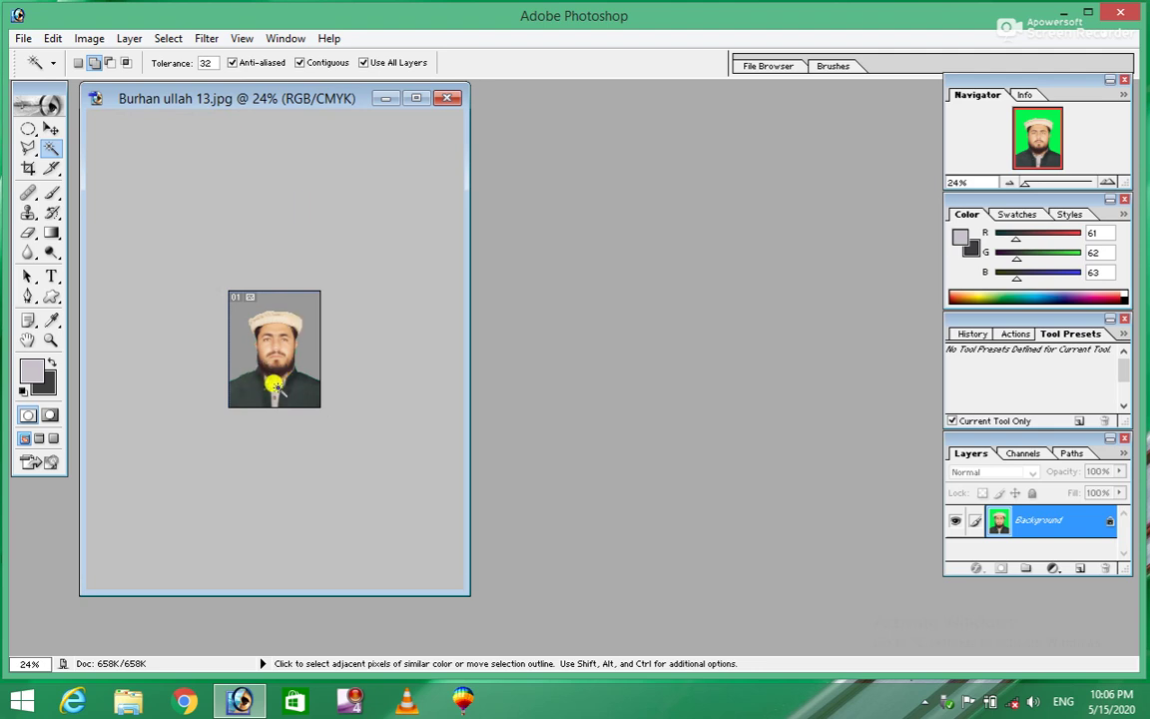
# - Toggle the Extras, including the slice marker, off and back on
pyautogui.click(242, 38)
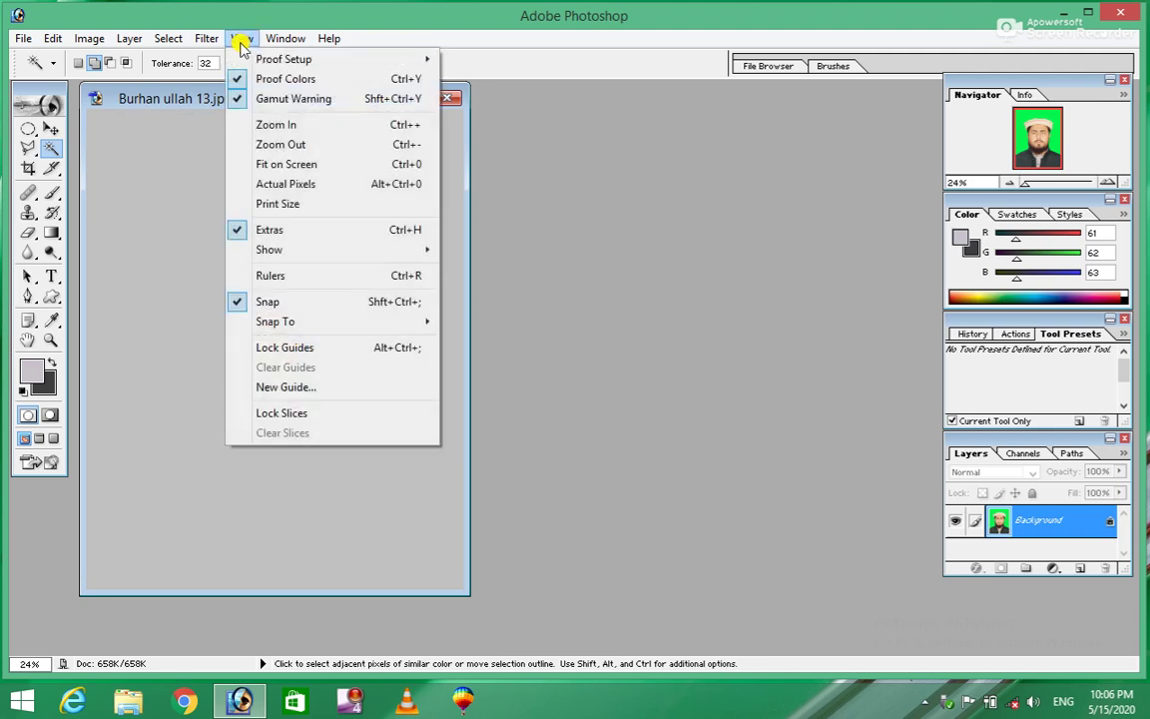
pyautogui.click(272, 230)
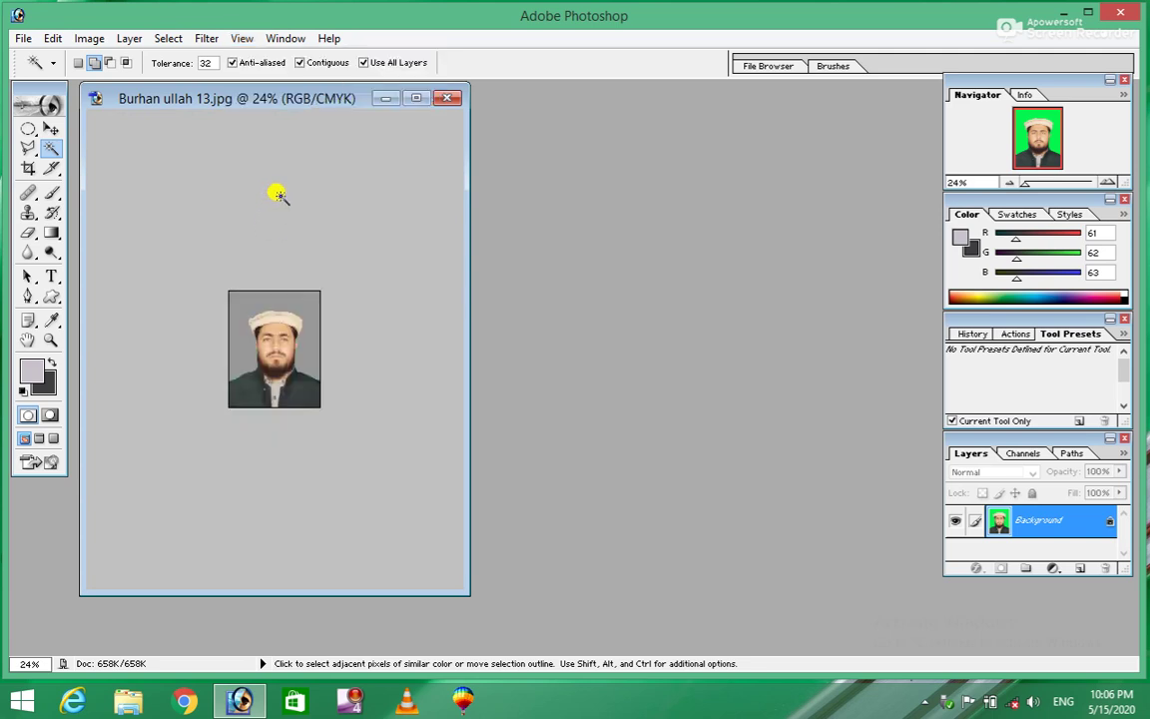
pyautogui.click(245, 48)
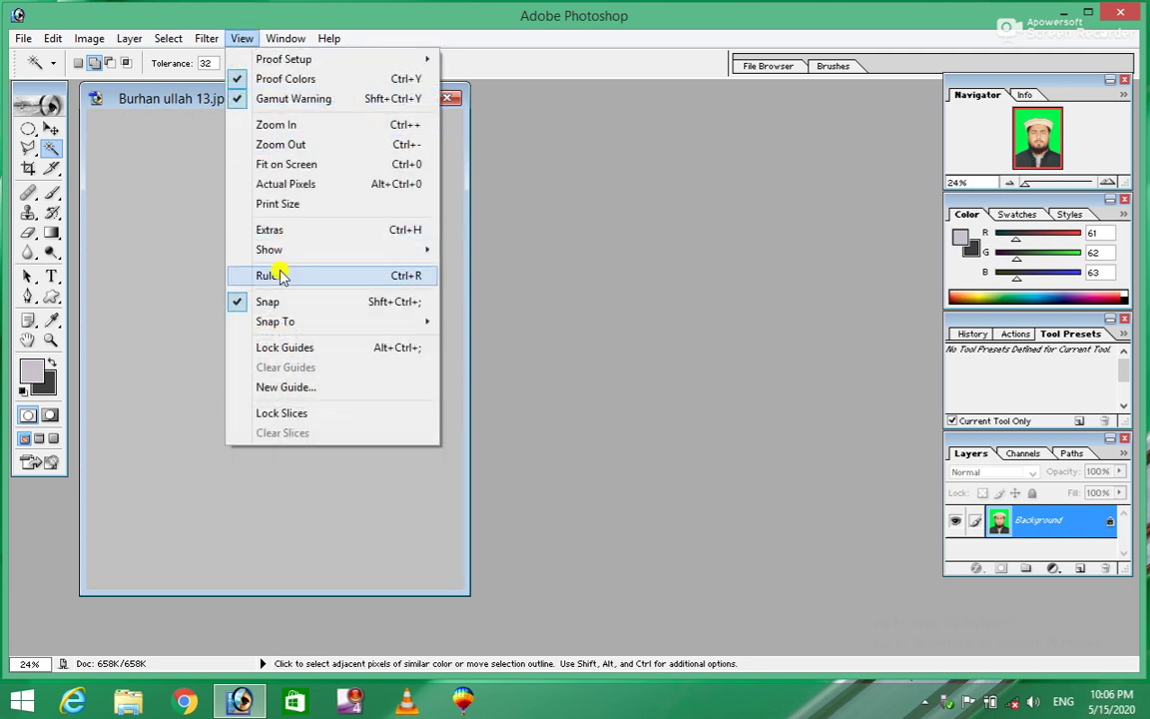
pyautogui.click(251, 229)
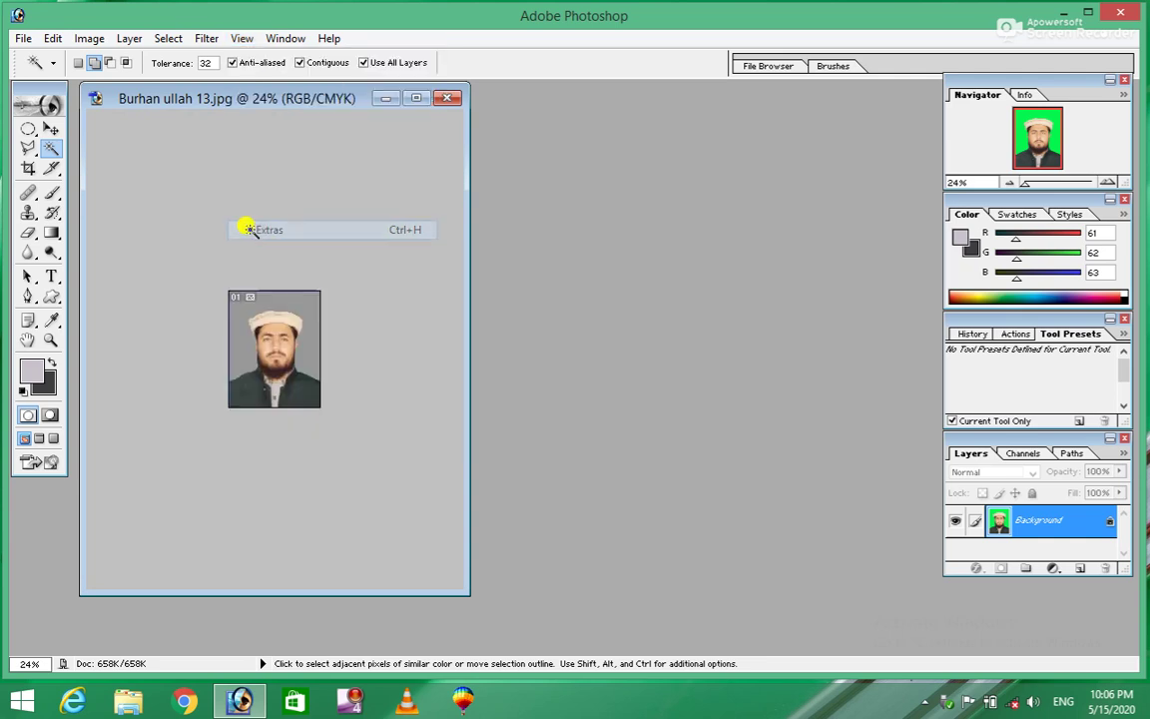
# - Show the grid over the passport photo at 24% print size
pyautogui.click(241, 38)
pyautogui.moveTo(268, 250)
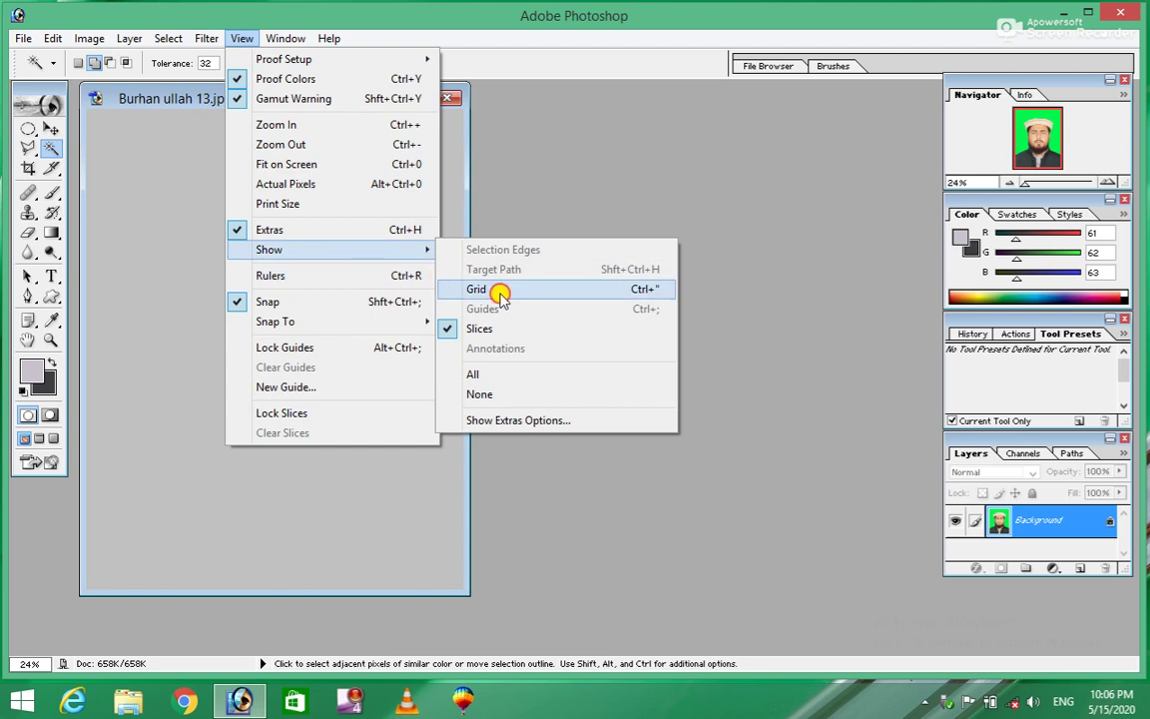
pyautogui.click(500, 295)
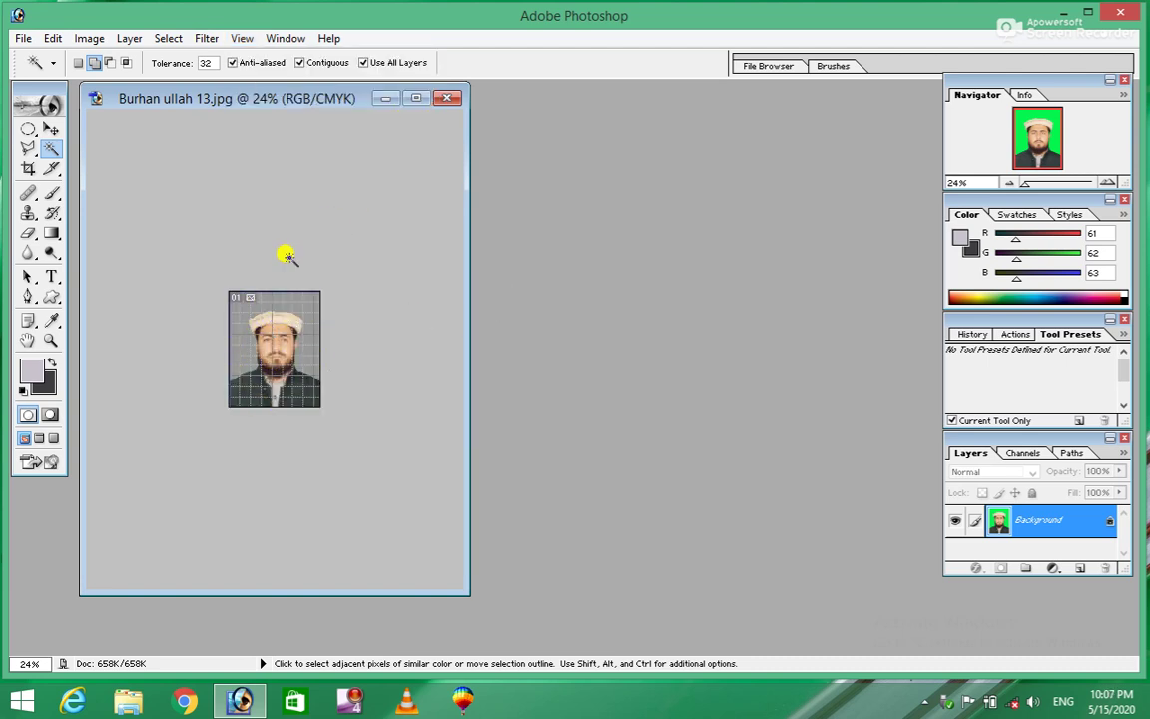
pyautogui.click(242, 38)
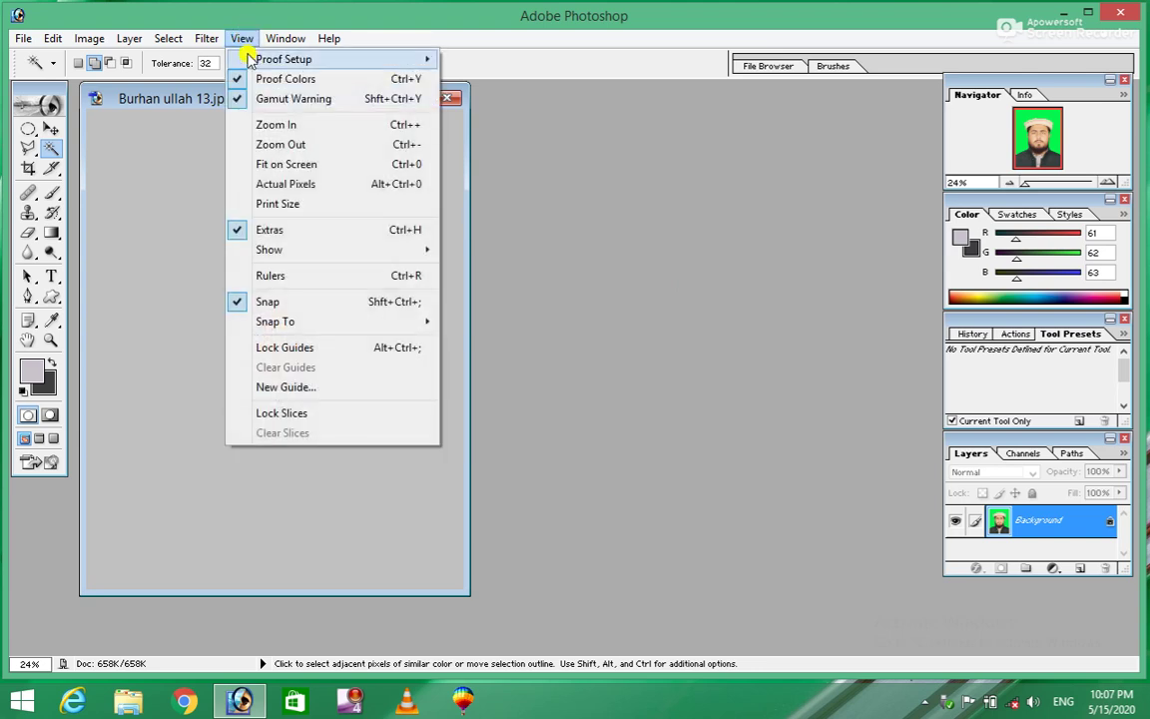
# - View the photo at Actual Pixels (100%) and hide the slice markers
pyautogui.click(252, 183)
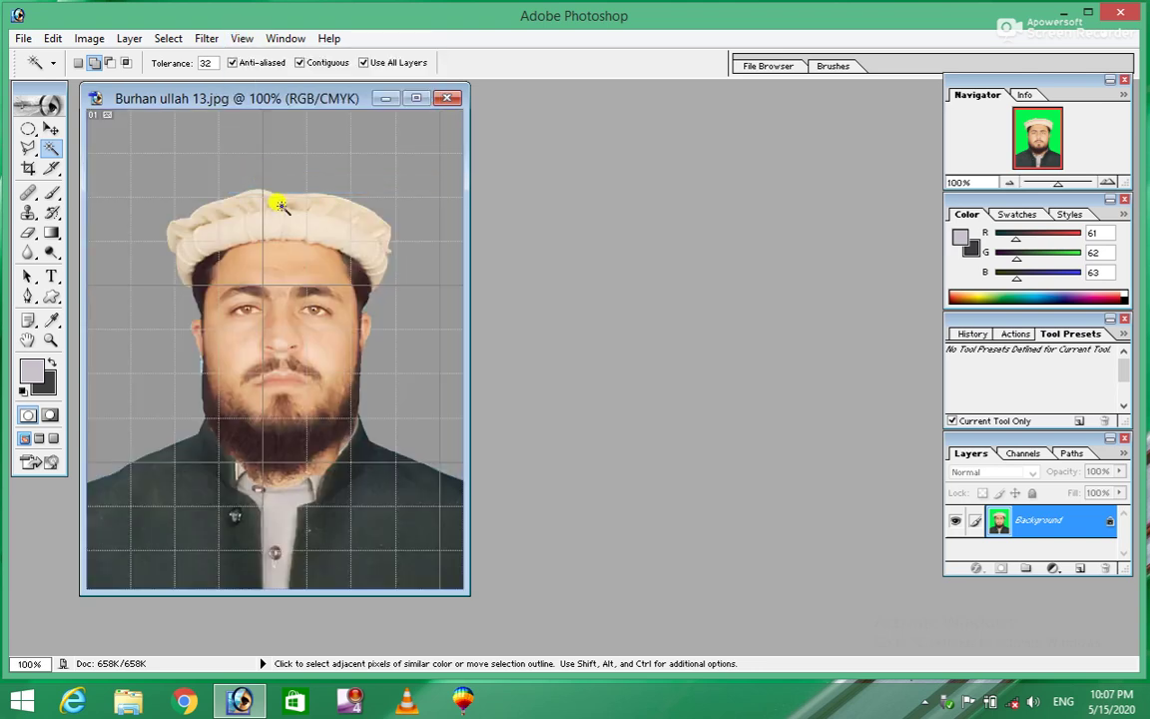
pyautogui.click(242, 38)
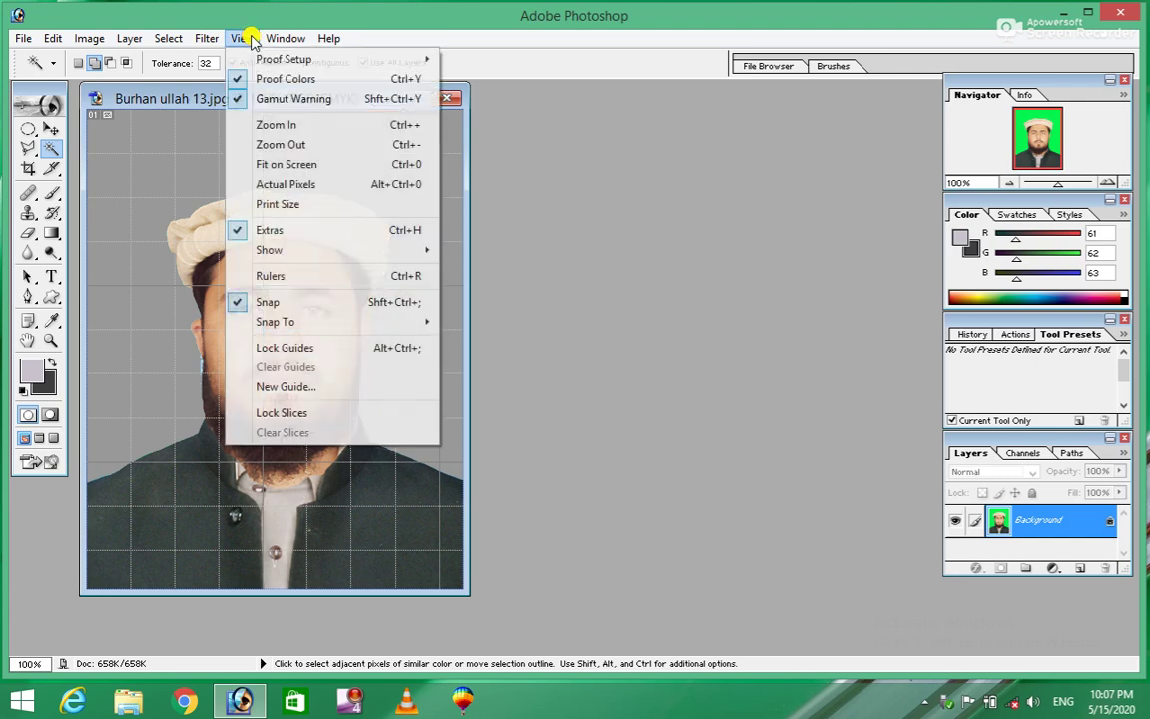
pyautogui.moveTo(268, 250)
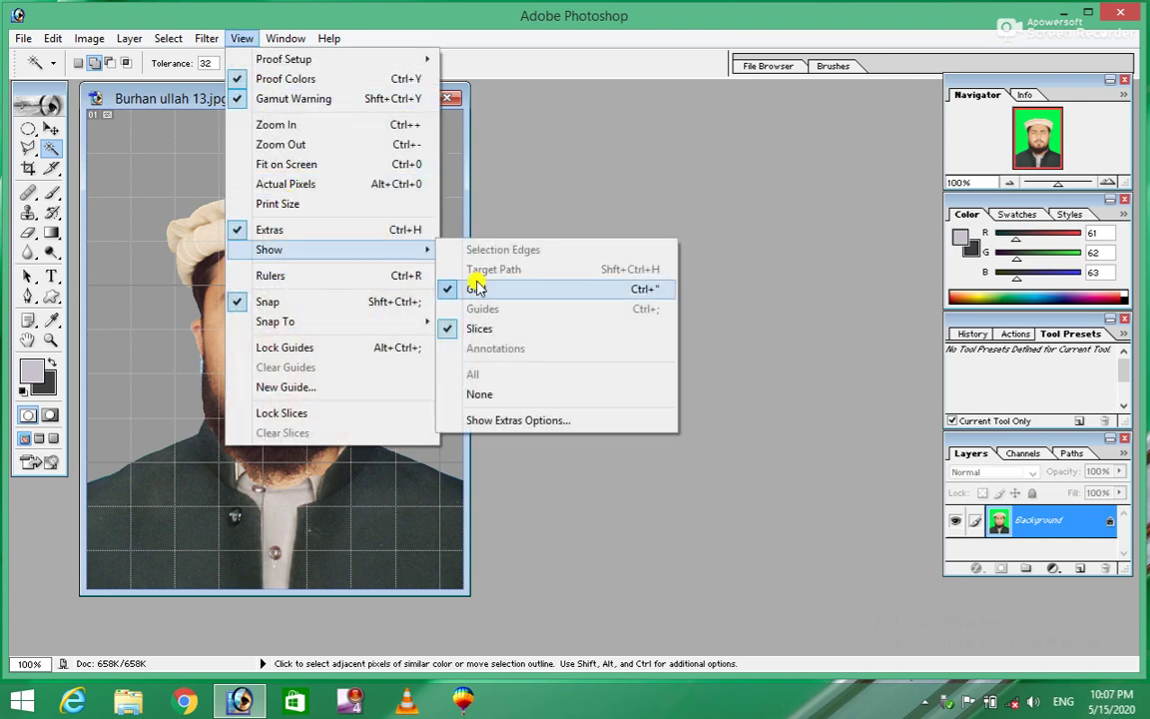
pyautogui.click(471, 328)
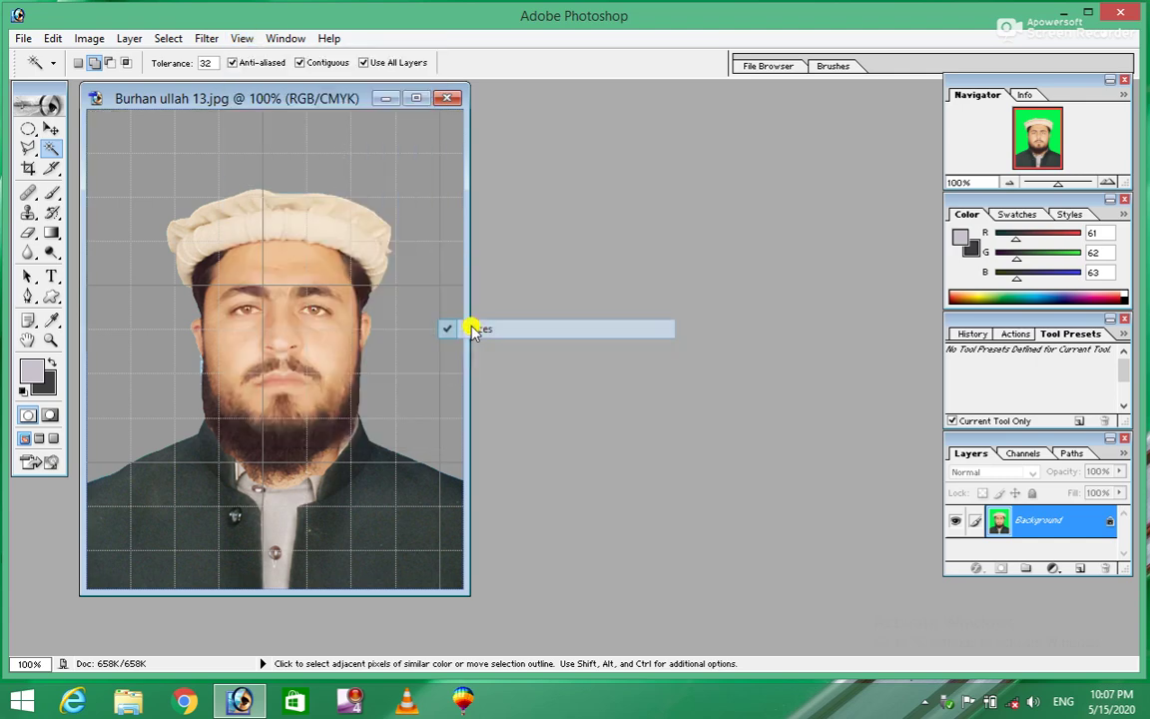
# - Hide the grid overlay and bring the slice marker back
pyautogui.click(239, 38)
pyautogui.moveTo(270, 250)
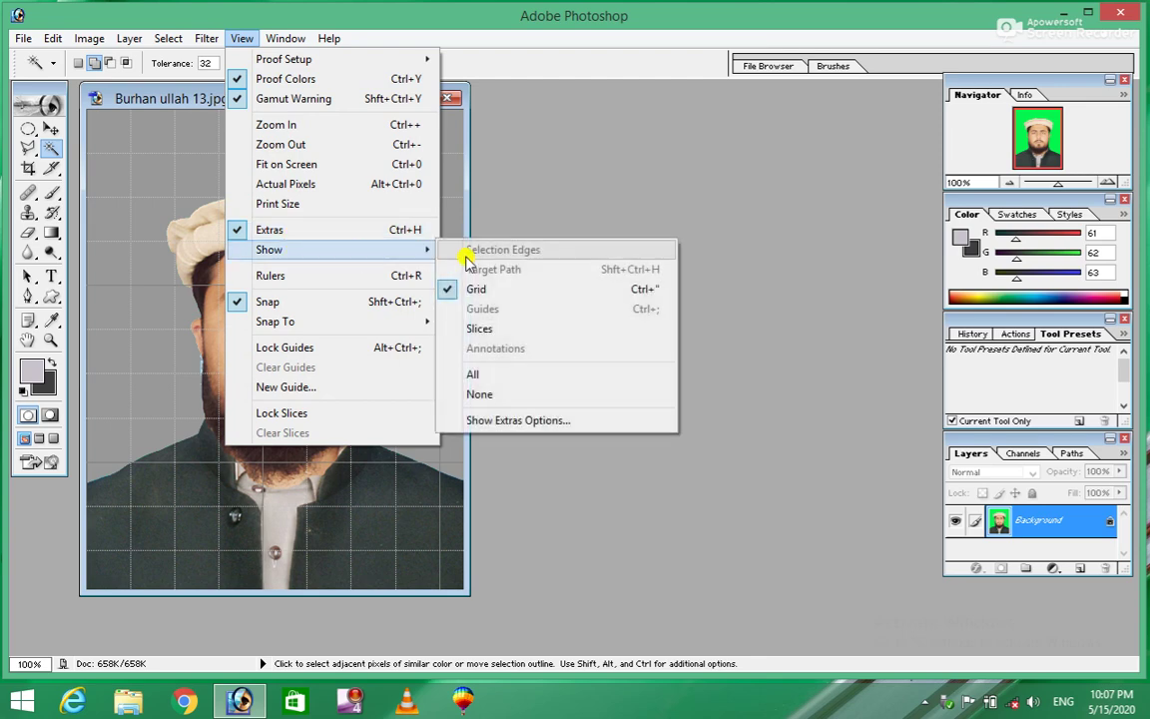
pyautogui.click(460, 290)
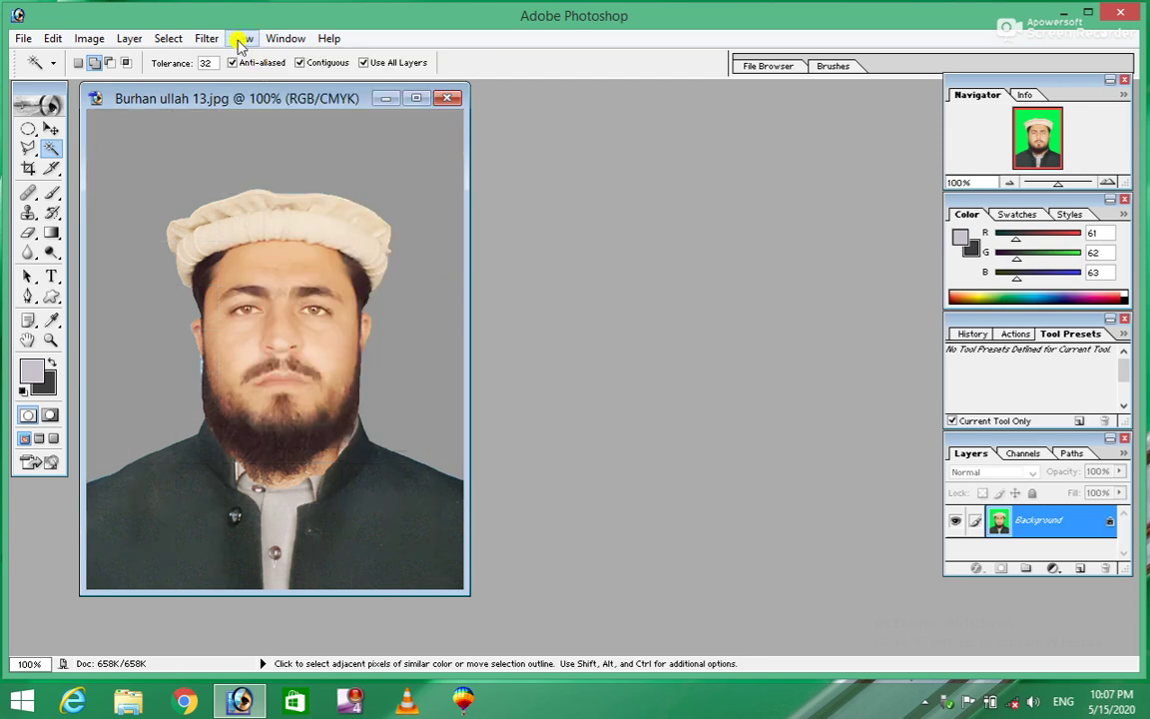
pyautogui.click(240, 38)
pyautogui.moveTo(300, 250)
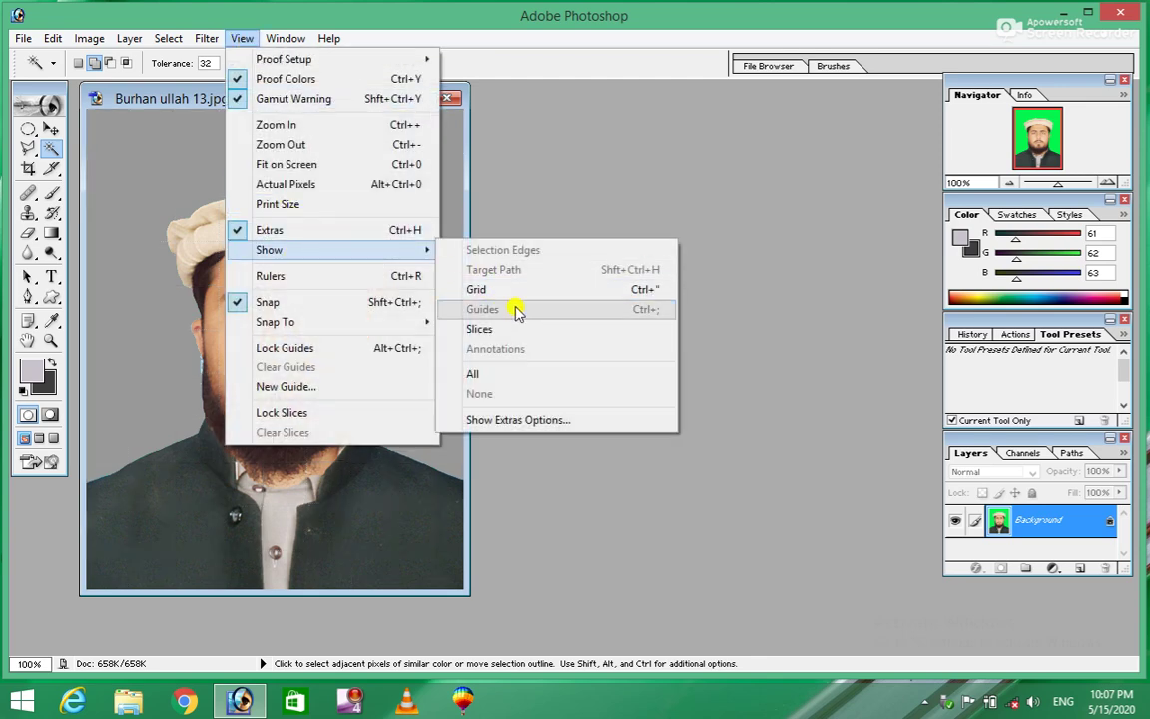
pyautogui.click(502, 329)
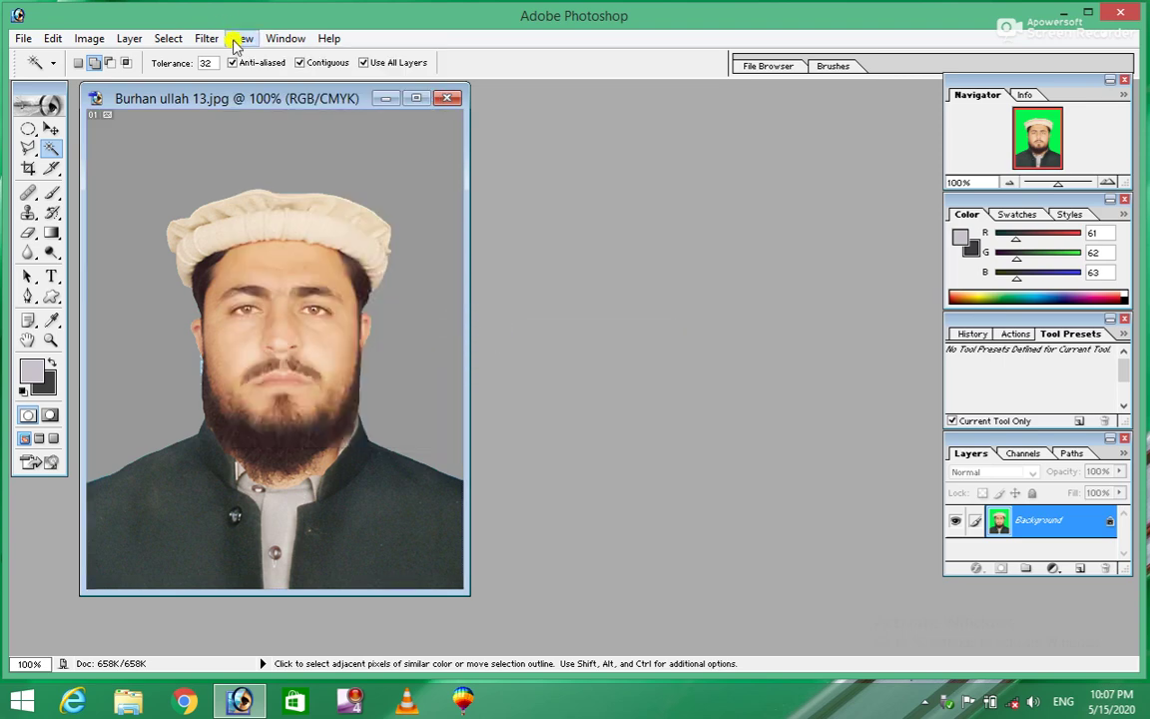
pyautogui.click(240, 38)
pyautogui.moveTo(270, 250)
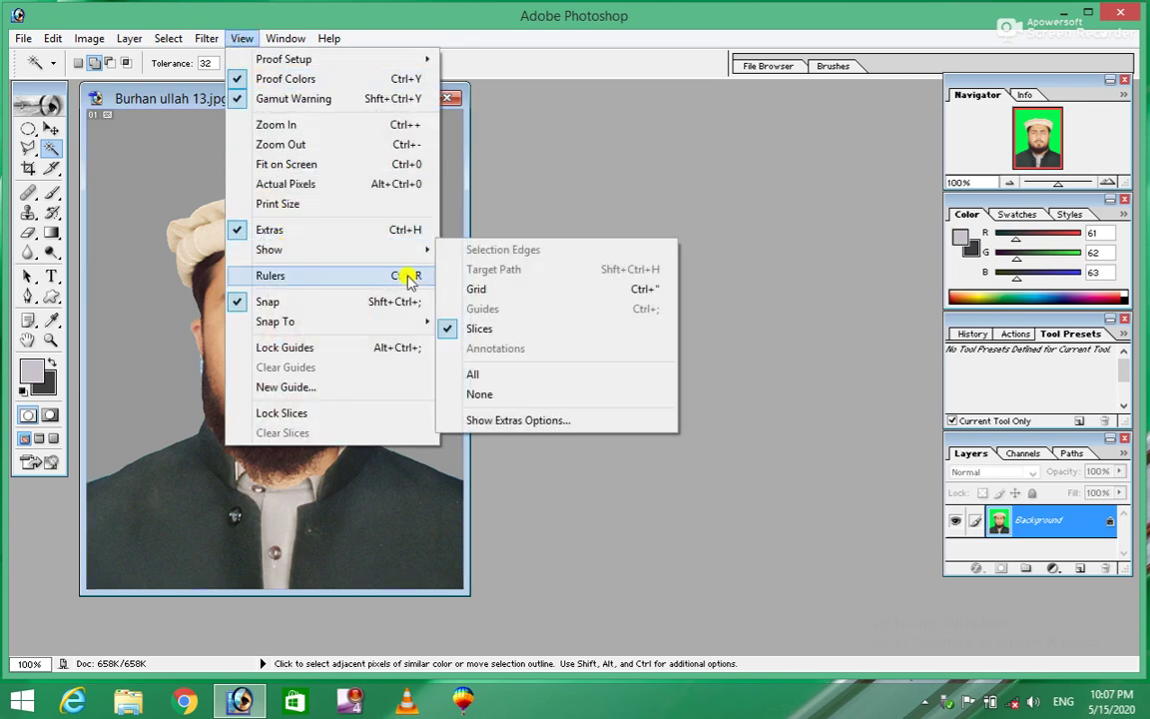
# - Bring the grid back and toggle the rulers on, then off again
pyautogui.click(461, 287)
pyautogui.click(242, 38)
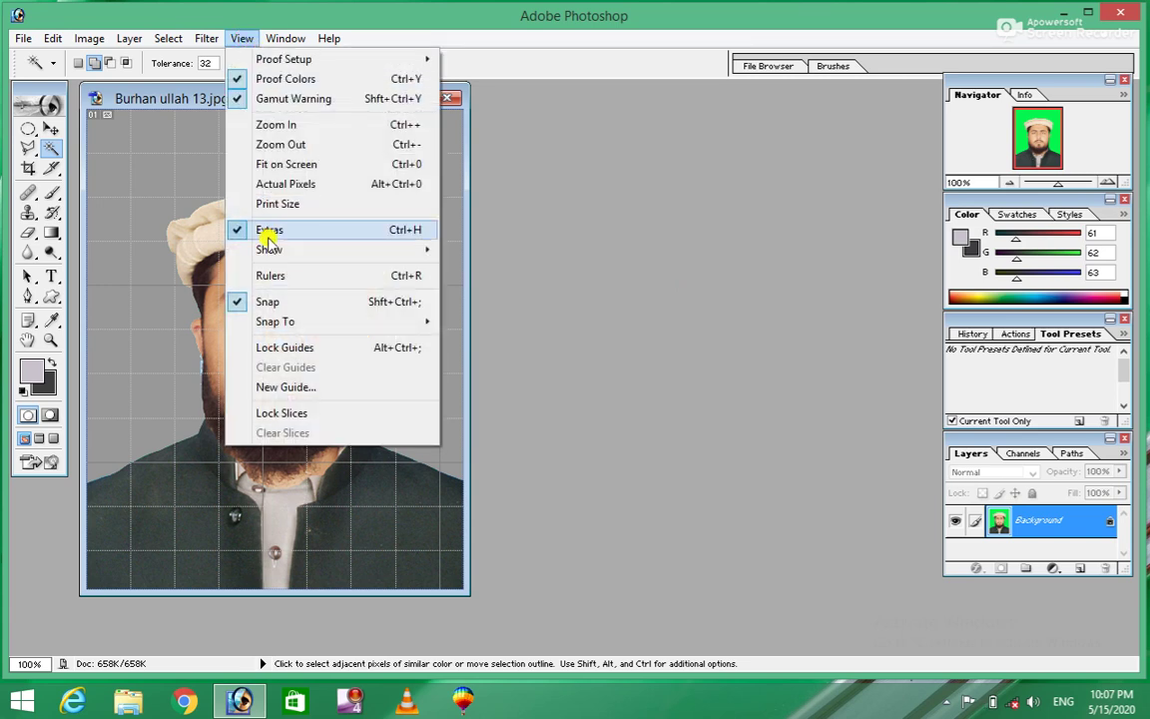
pyautogui.click(317, 282)
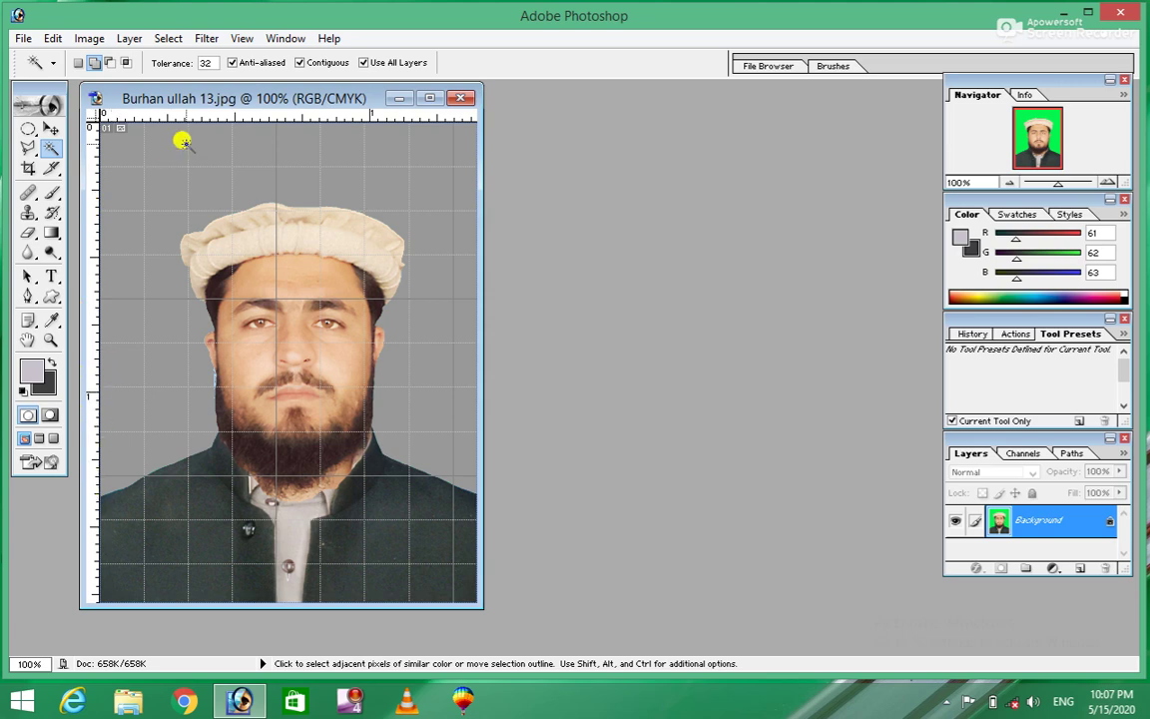
pyautogui.click(239, 38)
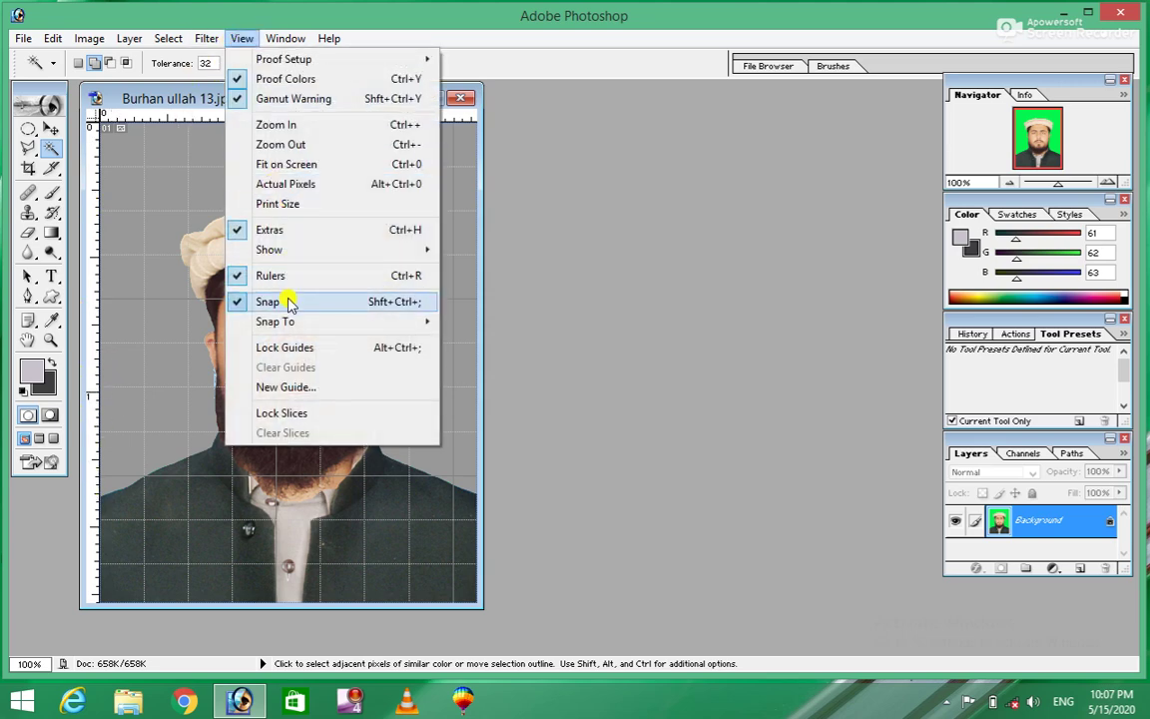
pyautogui.click(288, 276)
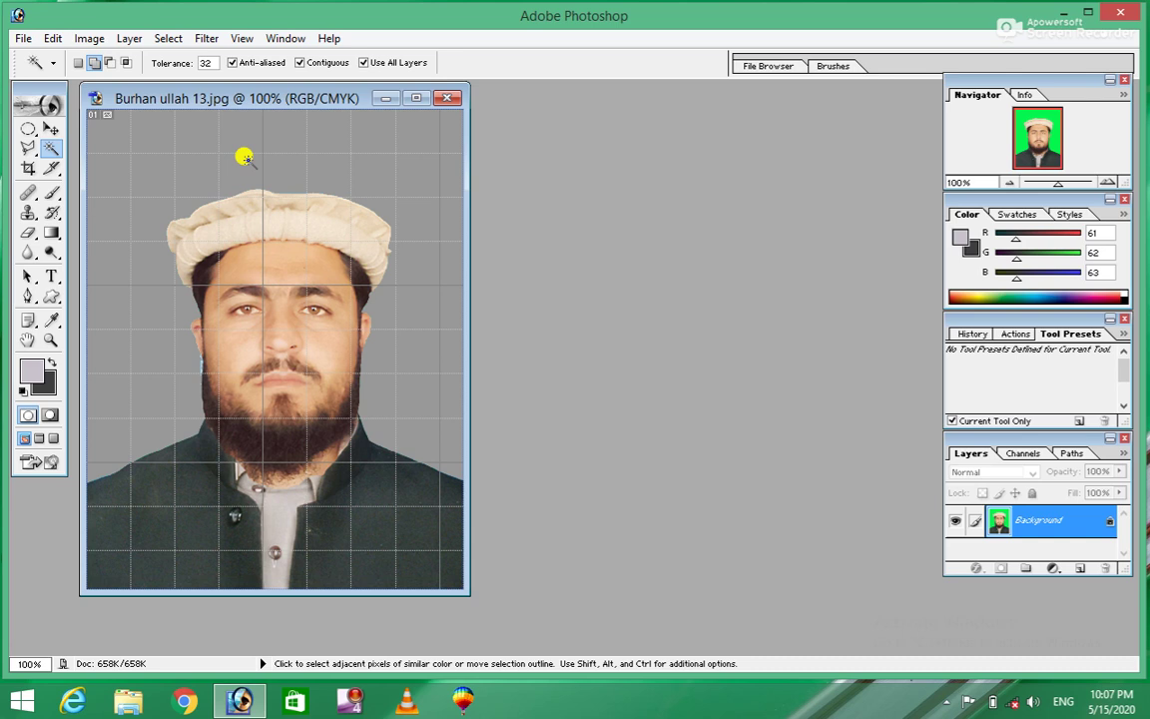
# - Turn Snap off, set Snap To Grid, then switch snapping off again
pyautogui.click(240, 38)
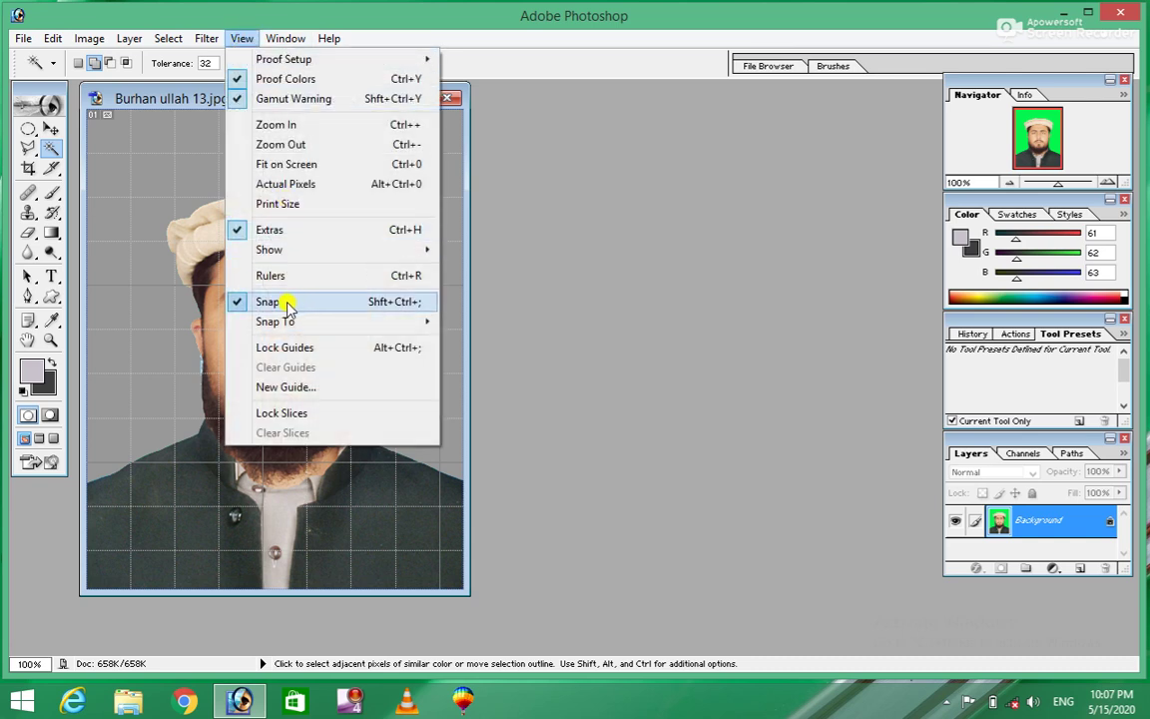
pyautogui.click(329, 303)
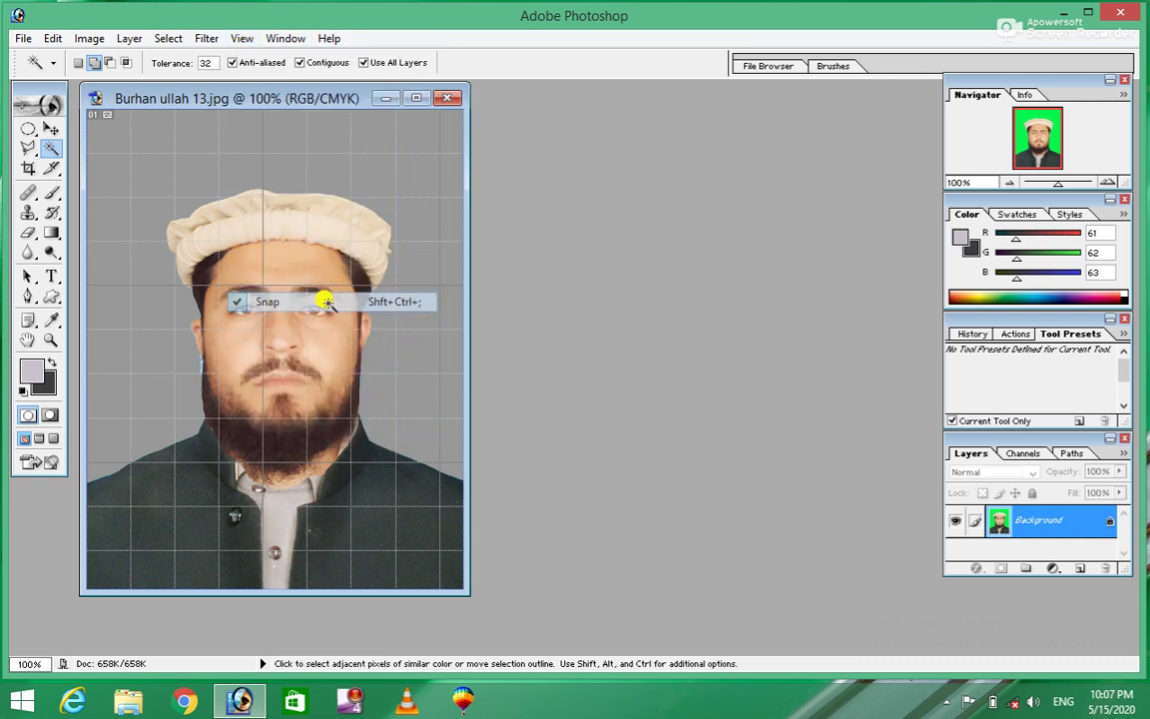
pyautogui.click(246, 42)
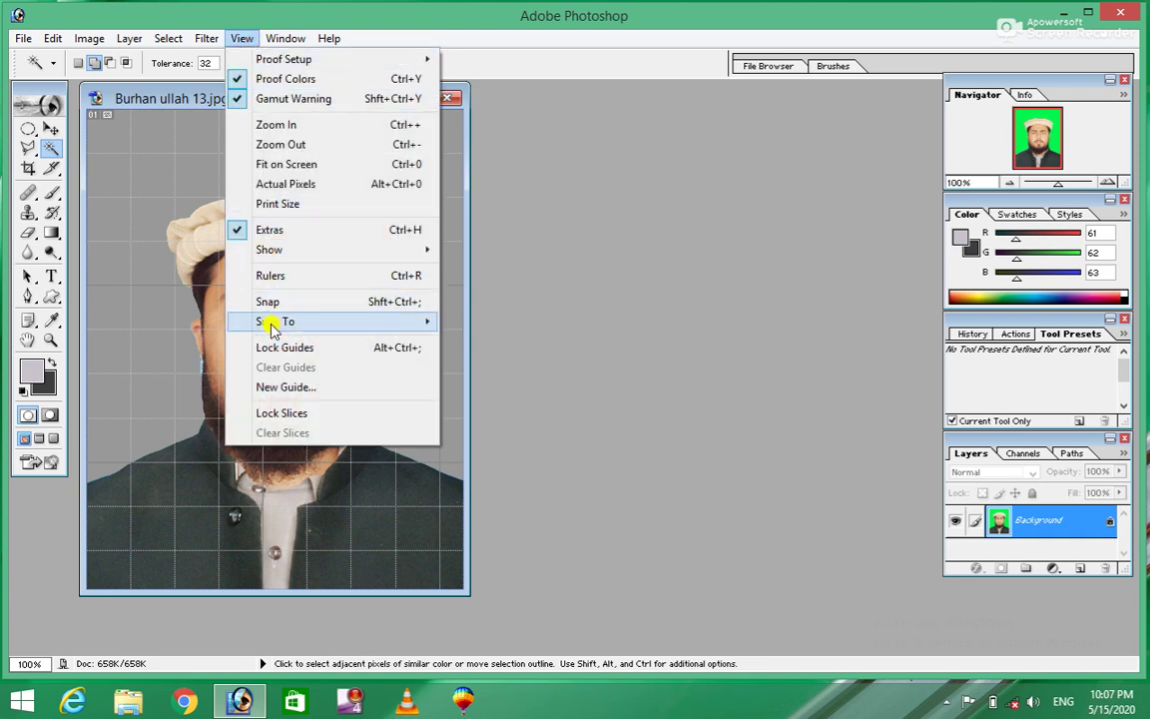
pyautogui.moveTo(276, 322)
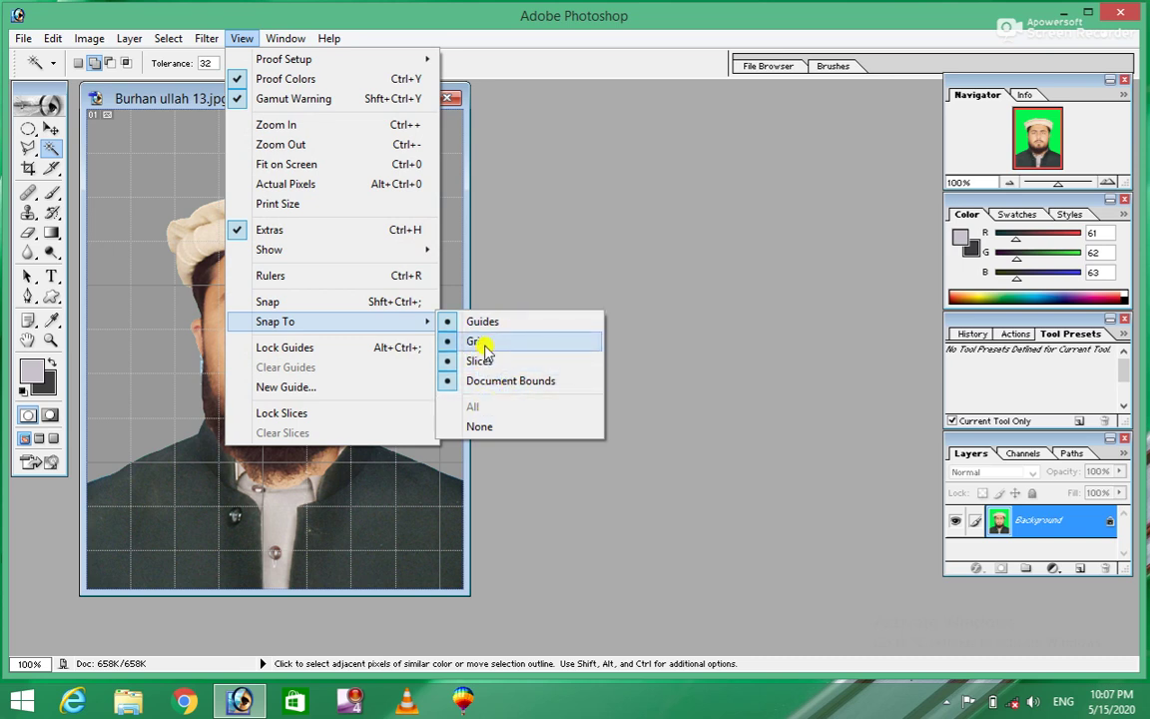
pyautogui.click(499, 321)
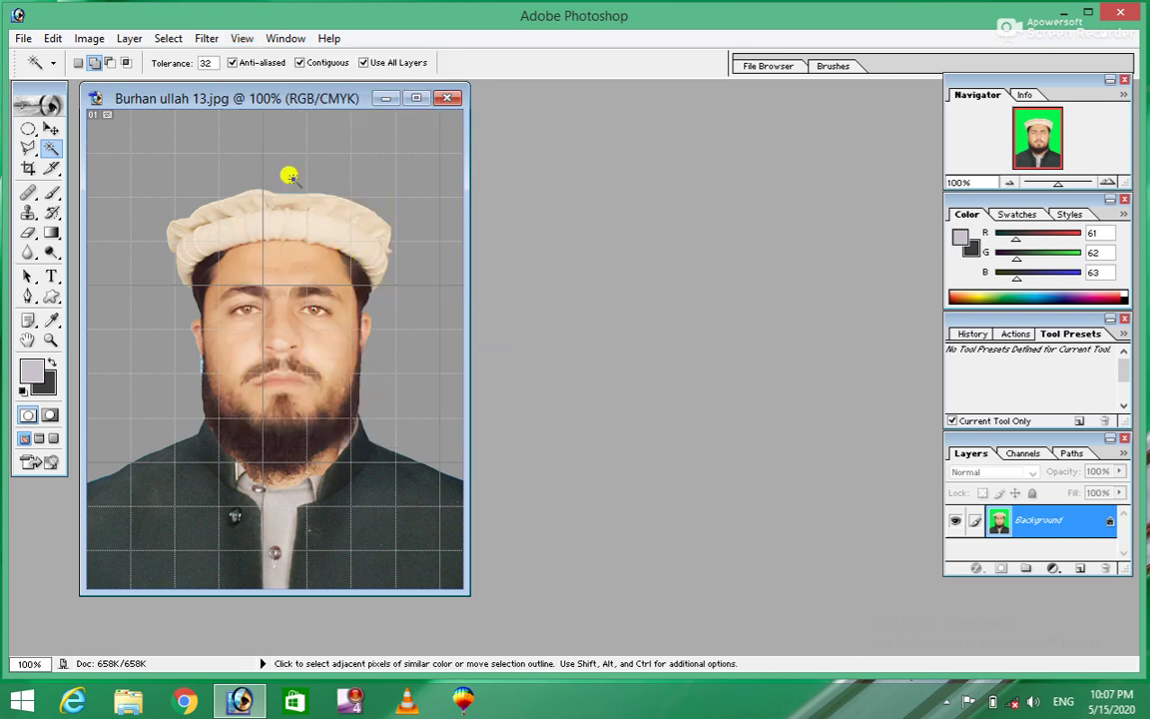
pyautogui.click(241, 38)
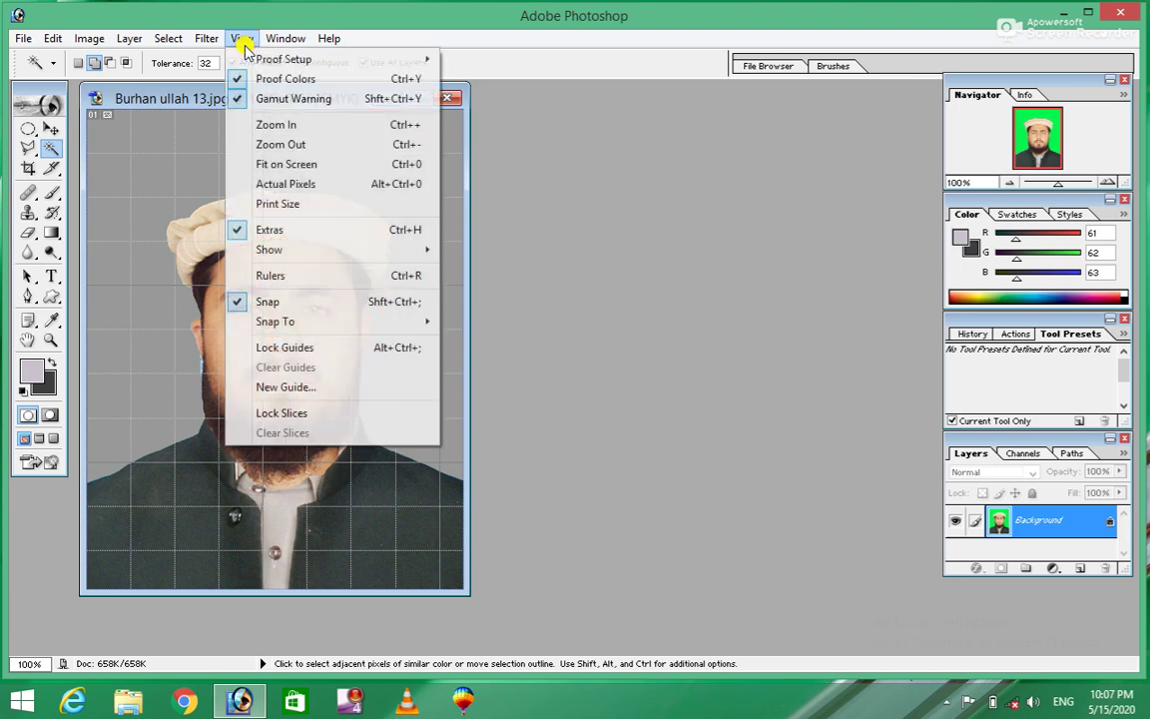
pyautogui.click(232, 301)
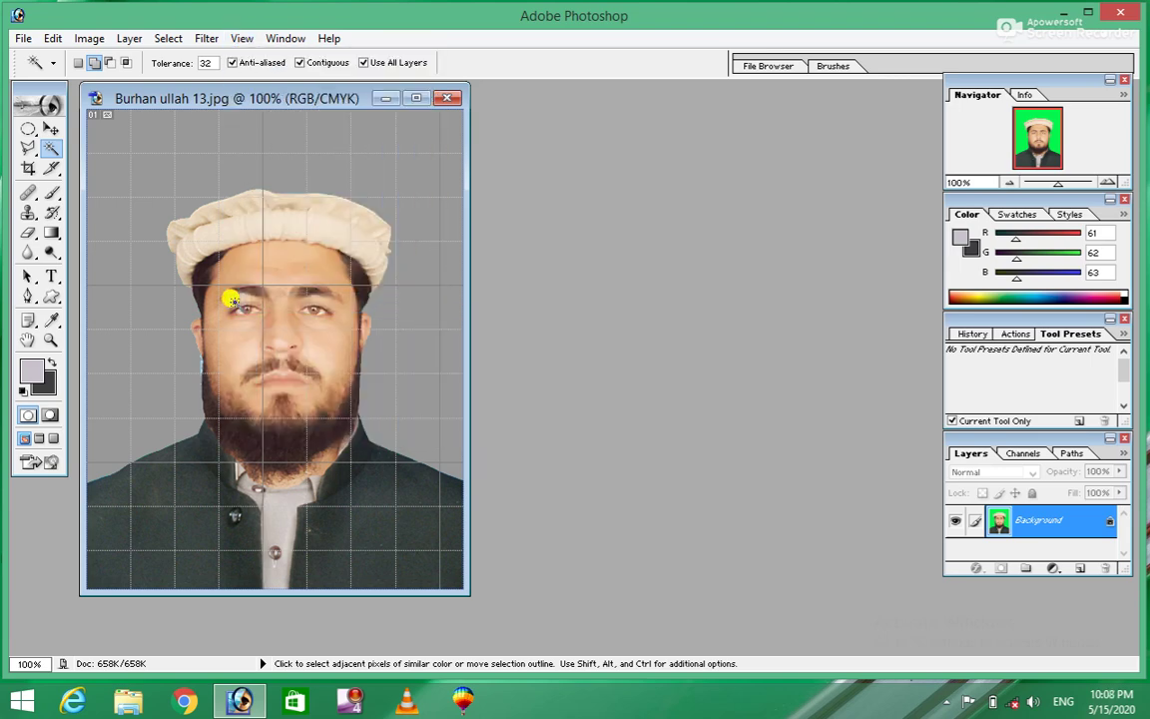
pyautogui.click(241, 38)
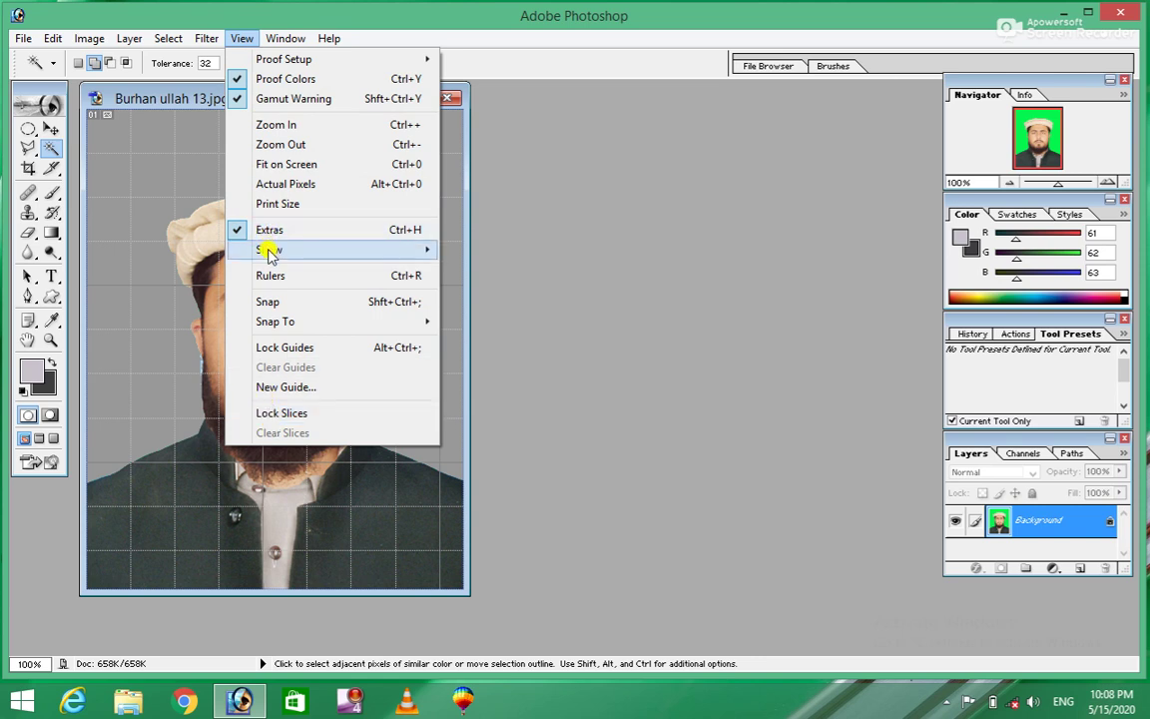
# - Hide the grid overlay and bring up the Window menu's panel list
pyautogui.moveTo(269, 250)
pyautogui.click(447, 290)
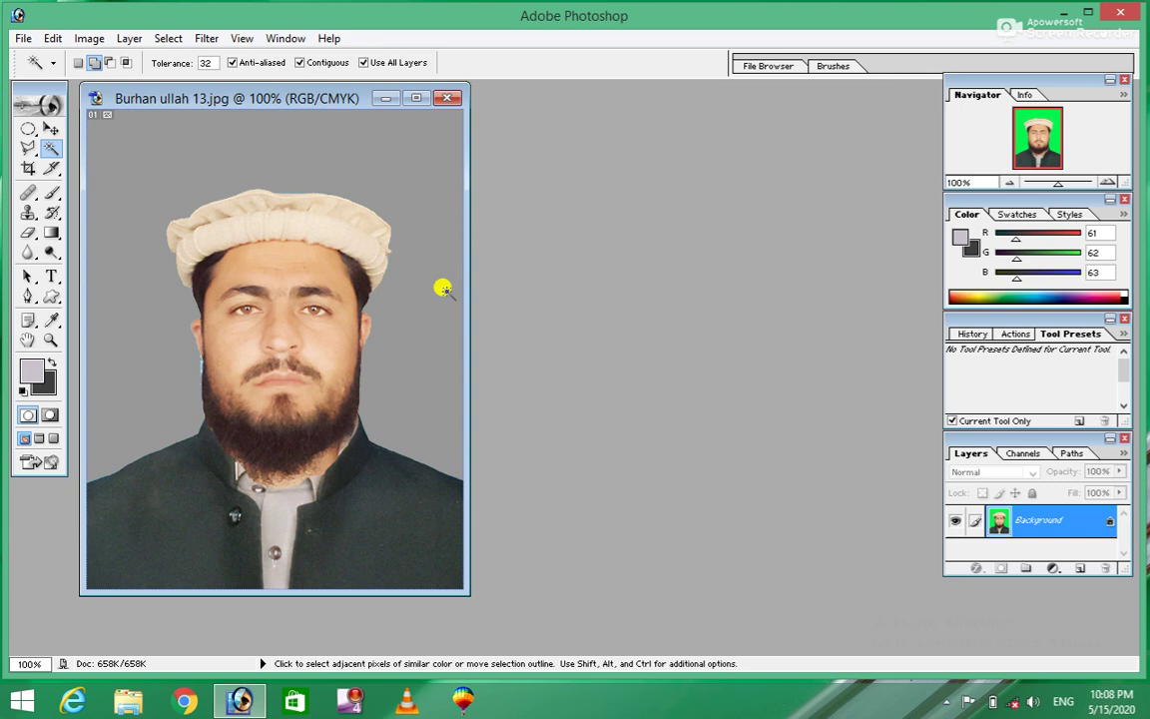
pyautogui.click(279, 41)
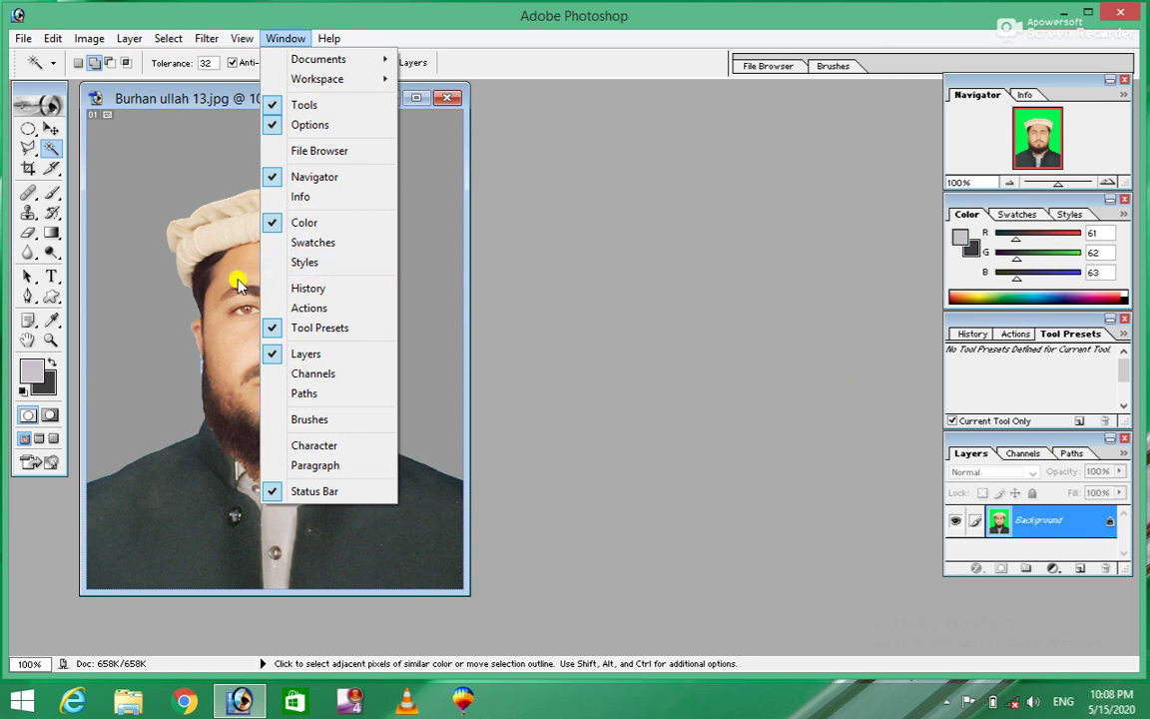
# - Show the Swatches, Color and Actions panels in turn
pyautogui.click(277, 250)
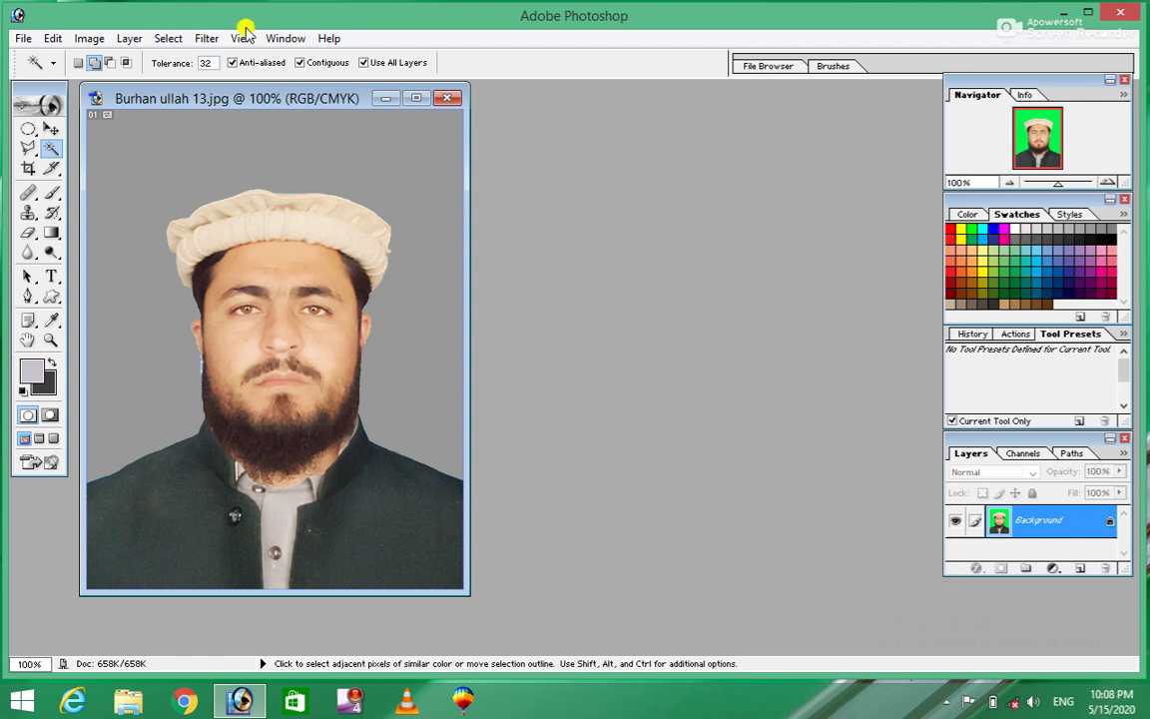
pyautogui.click(286, 39)
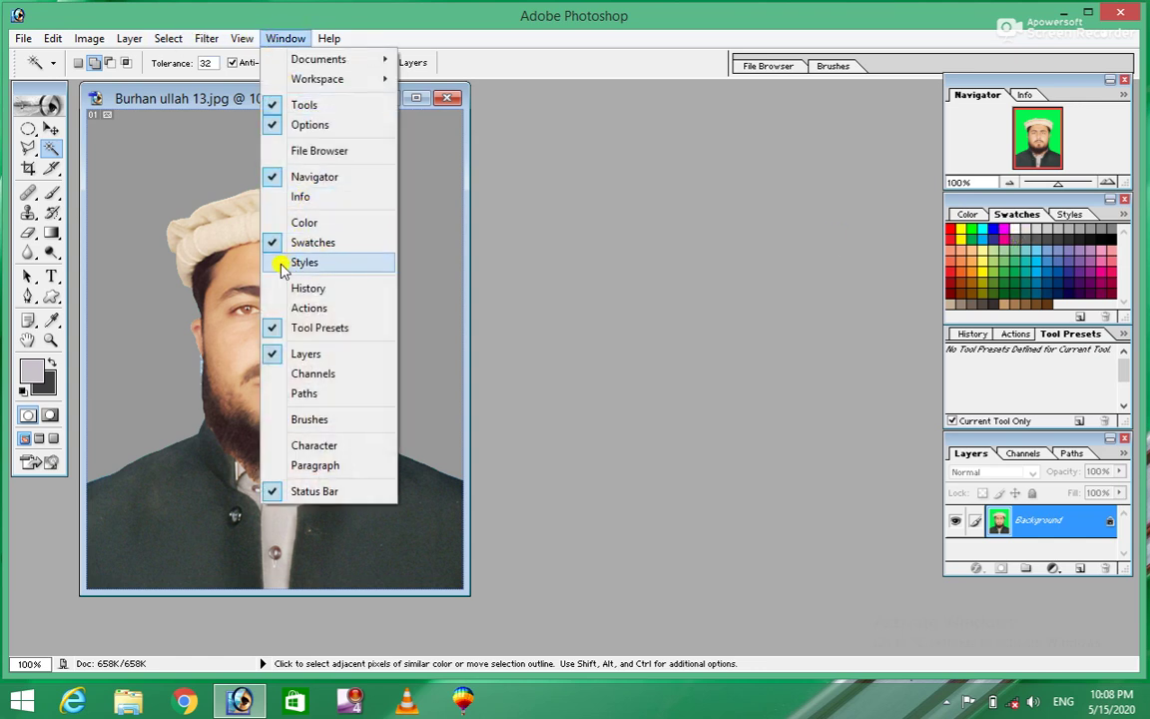
pyautogui.click(281, 223)
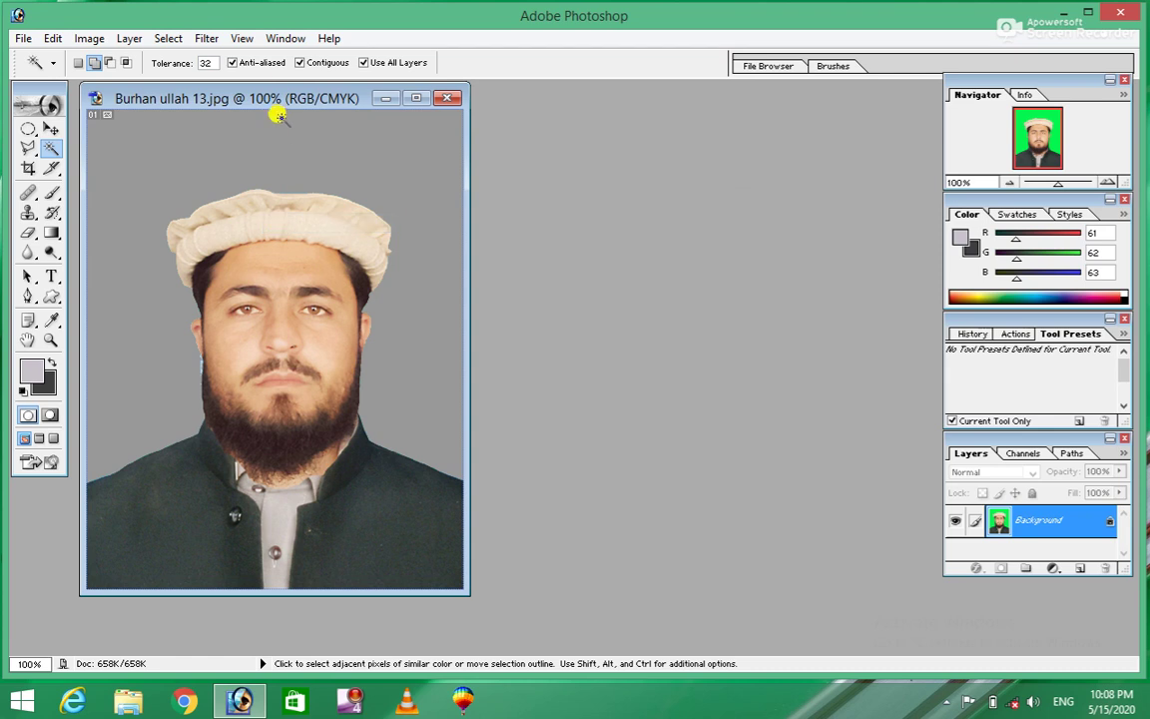
pyautogui.click(285, 38)
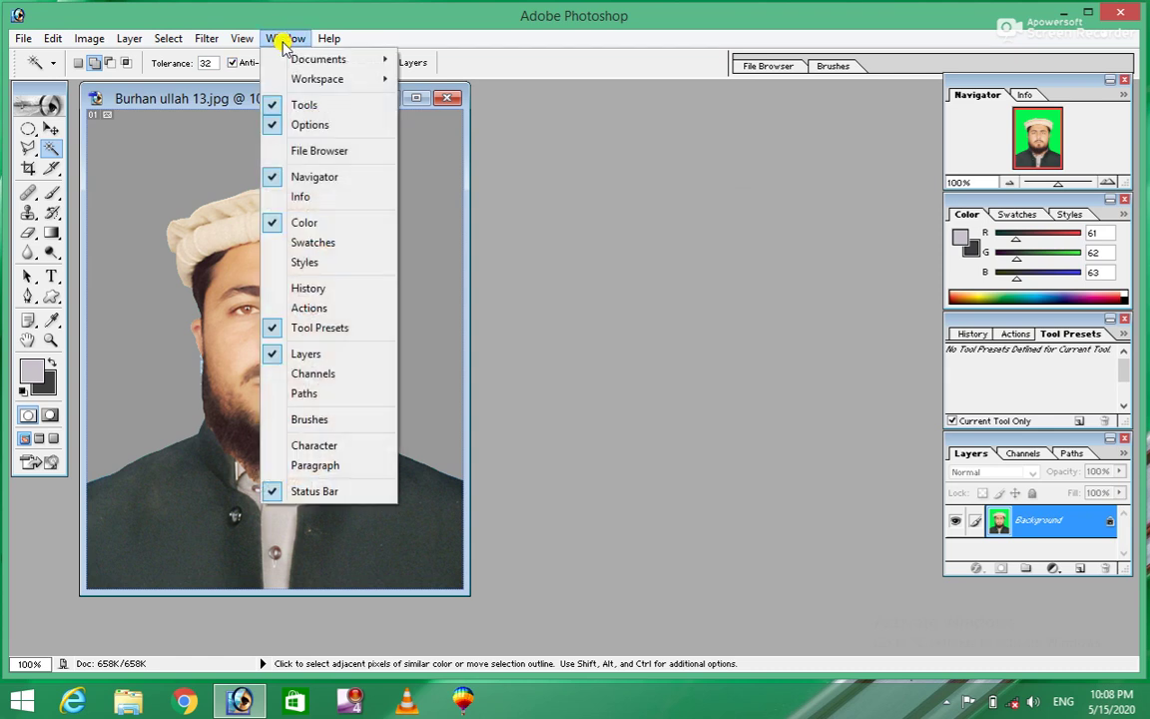
pyautogui.click(275, 312)
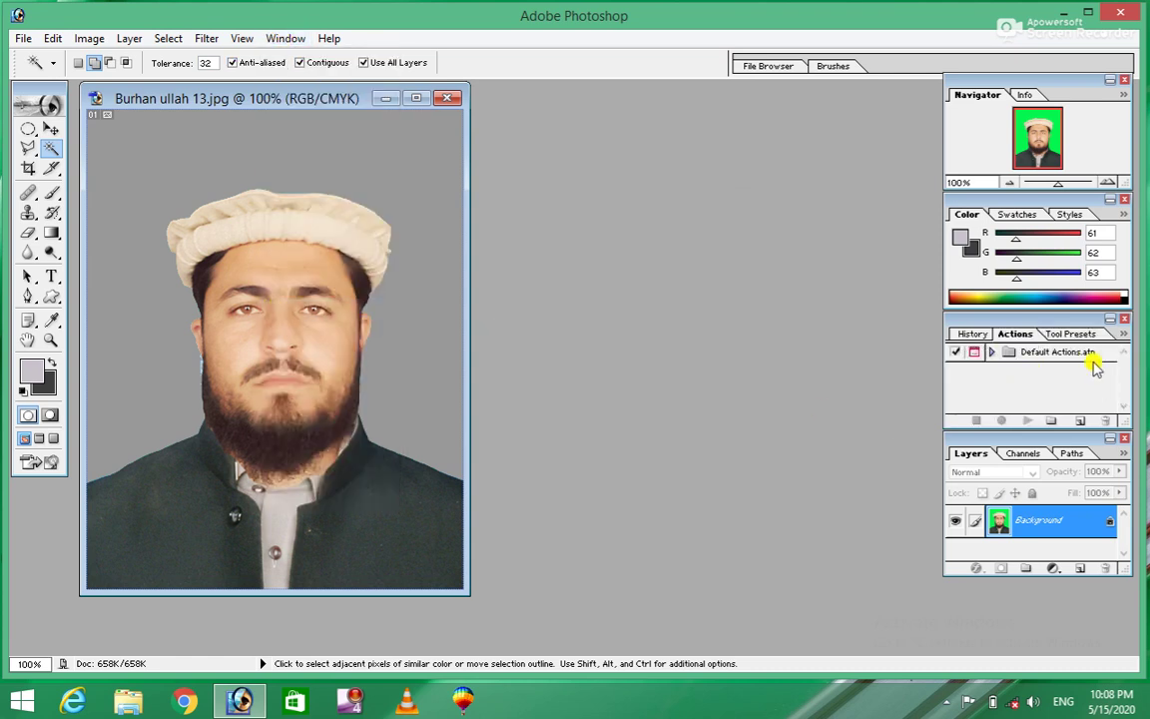
# - Show the History, Paths and Channels palettes in turn
pyautogui.click(274, 40)
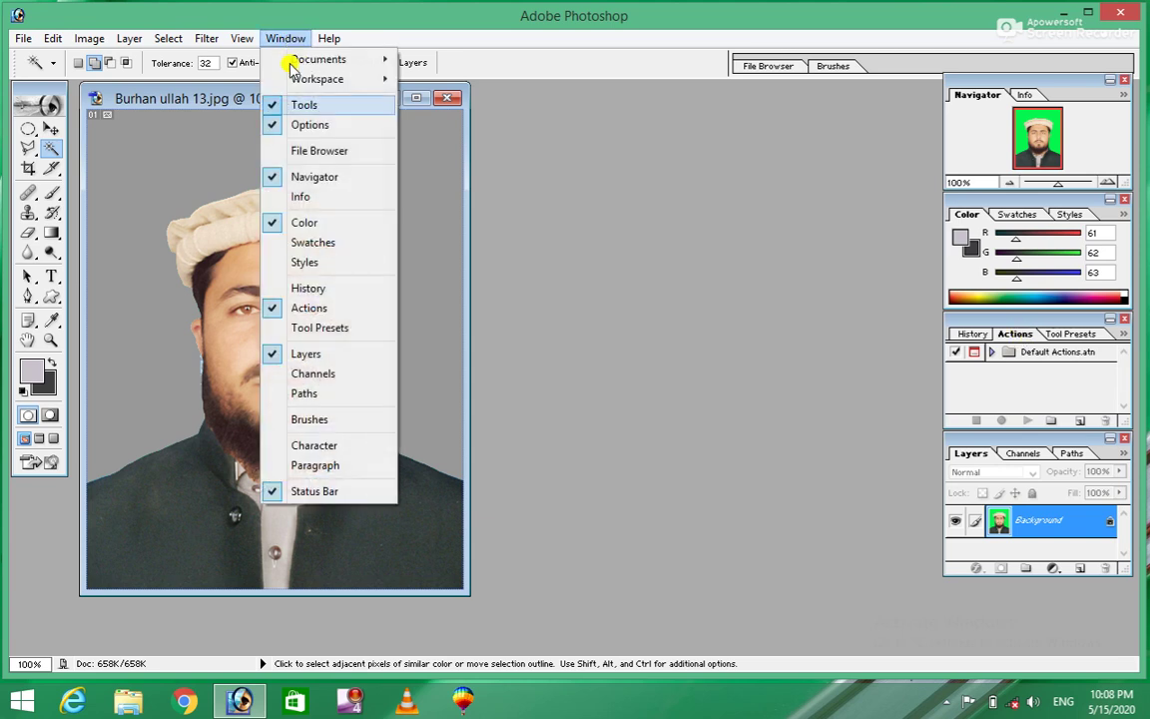
pyautogui.click(282, 290)
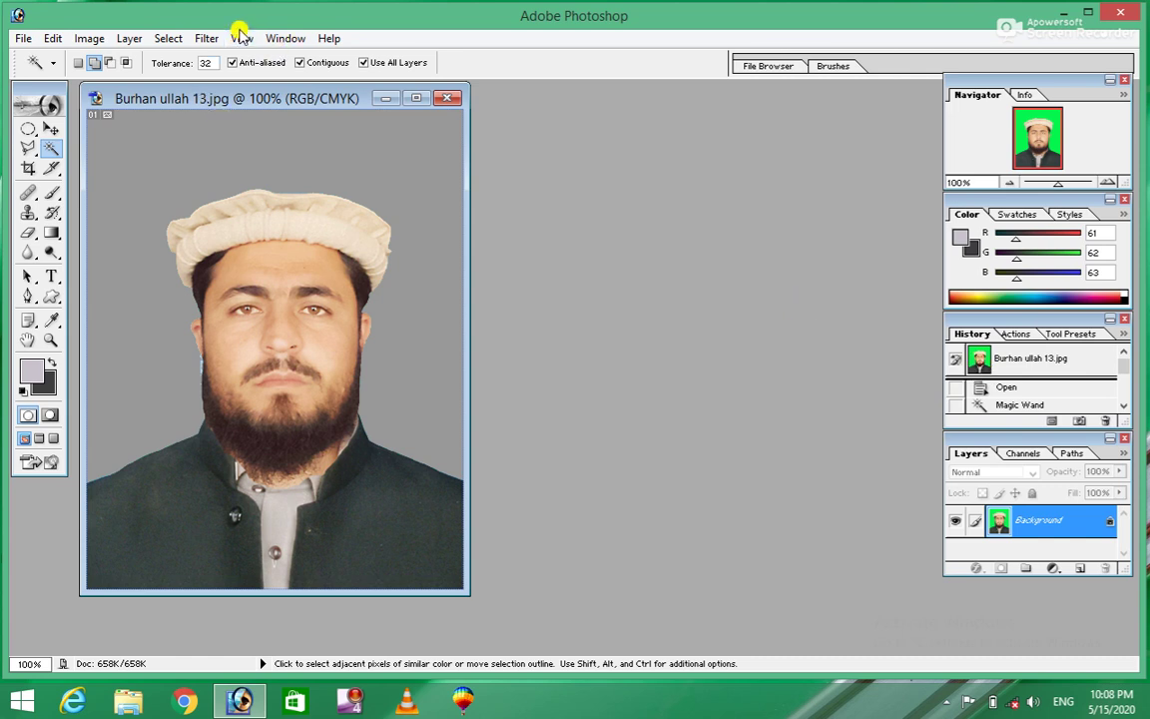
pyautogui.click(286, 38)
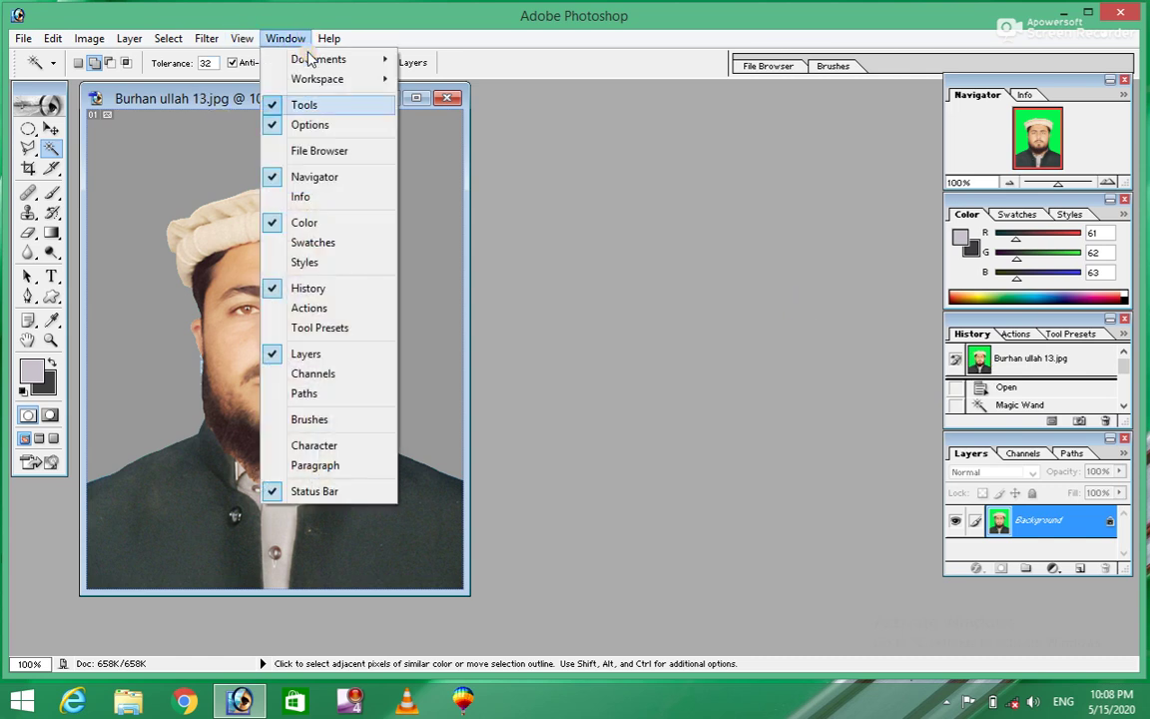
pyautogui.click(295, 396)
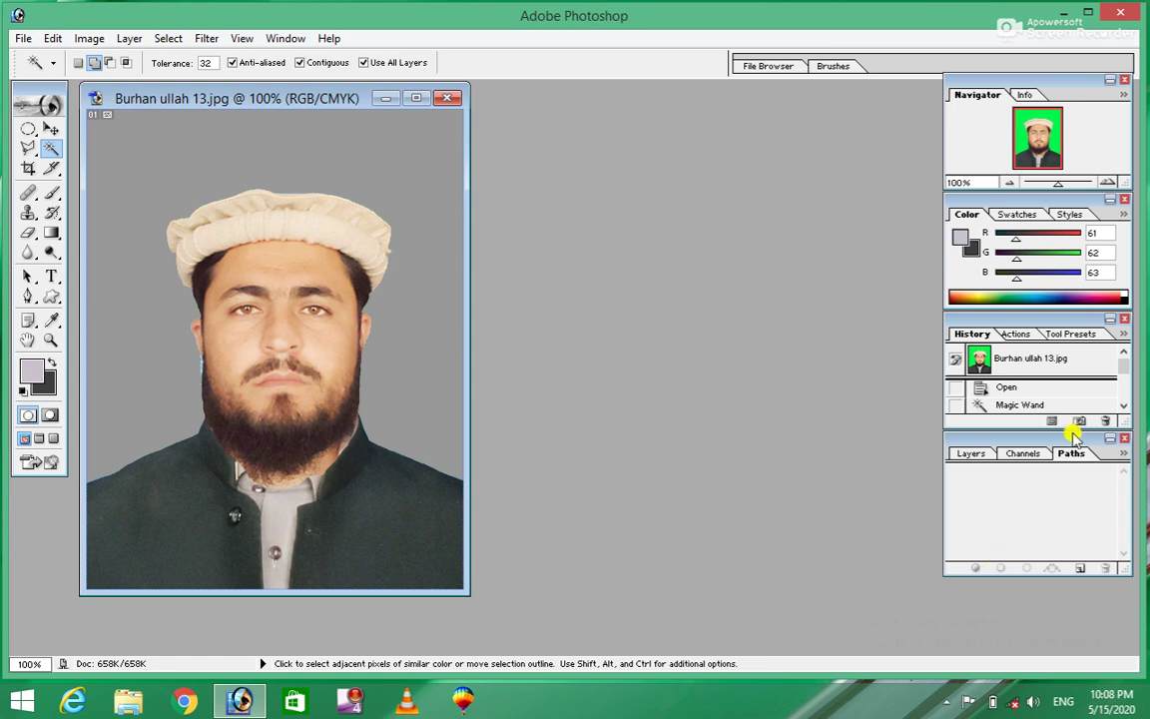
pyautogui.click(286, 38)
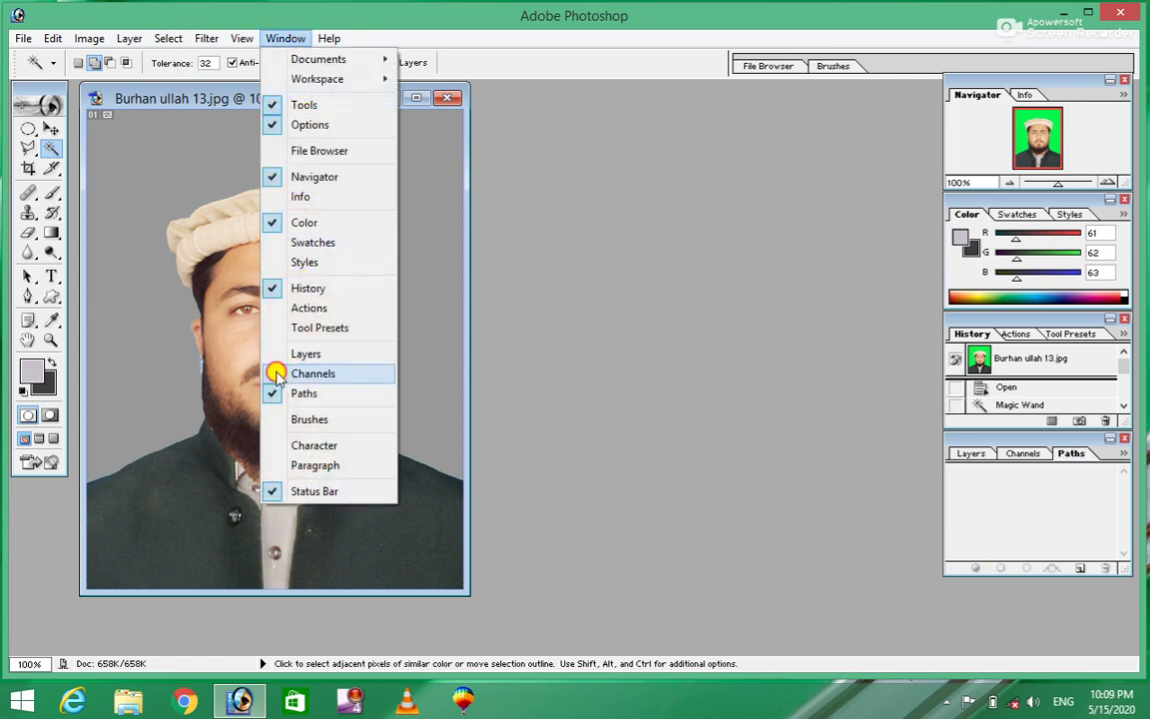
pyautogui.click(277, 376)
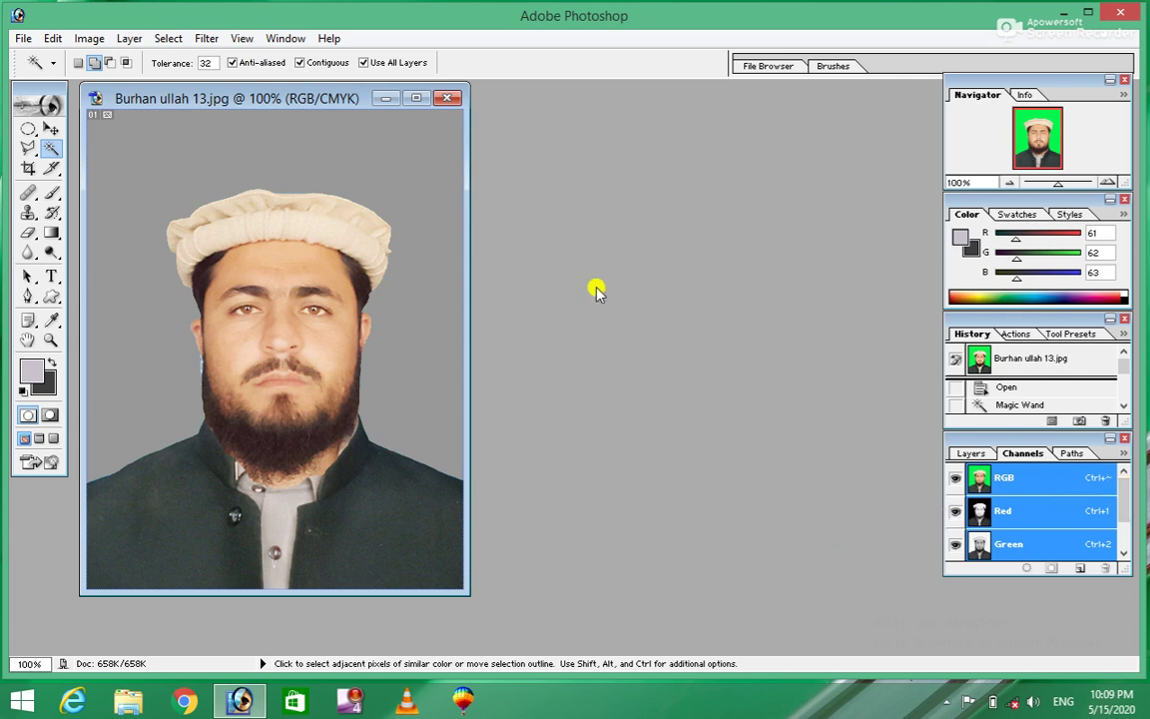
# - Return to the Layers palette, open and close Brushes twice, and hide the status bar
pyautogui.click(291, 38)
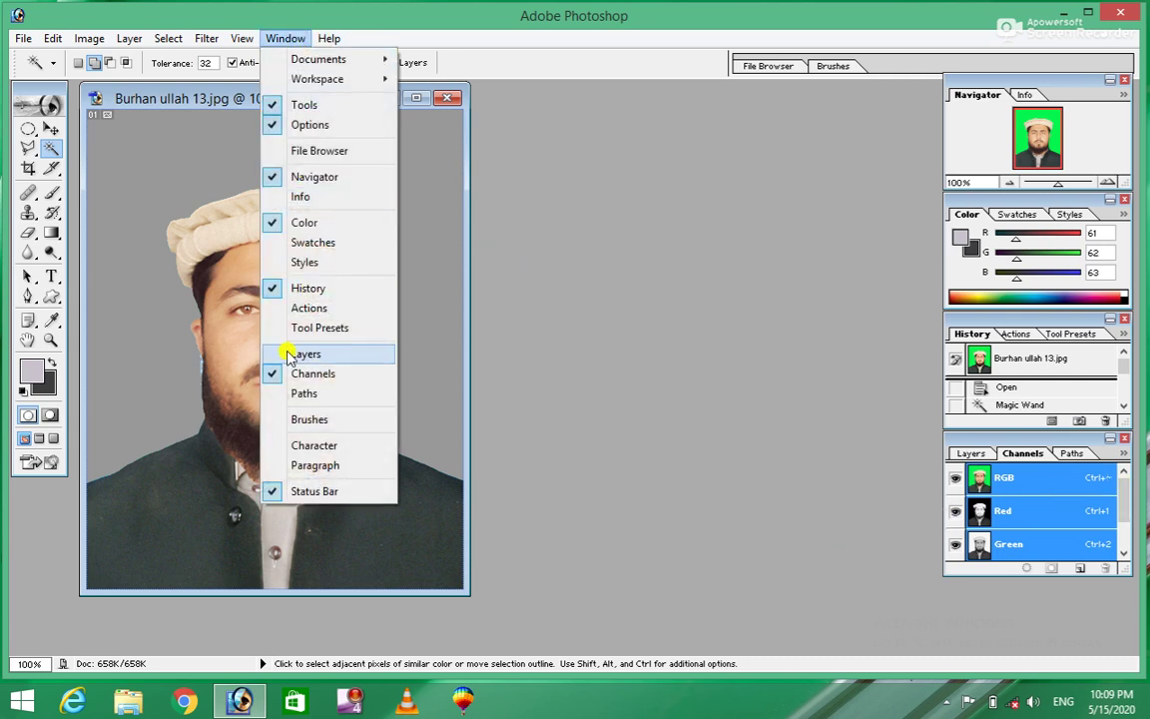
pyautogui.click(290, 354)
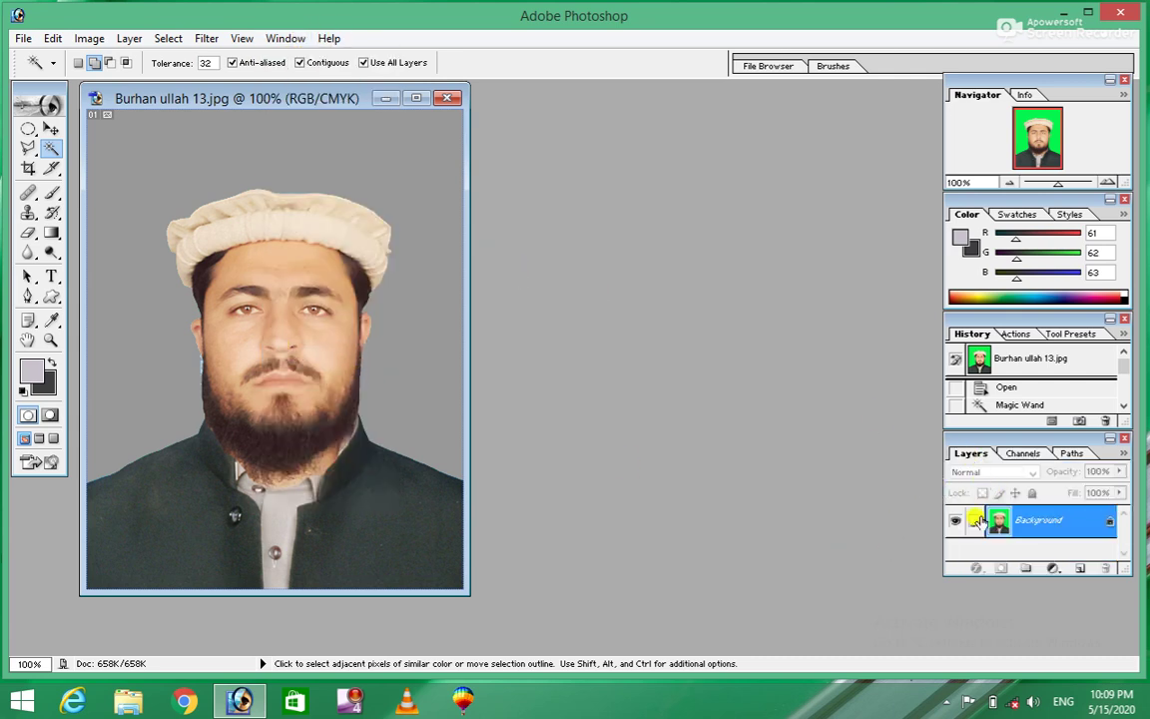
pyautogui.click(287, 38)
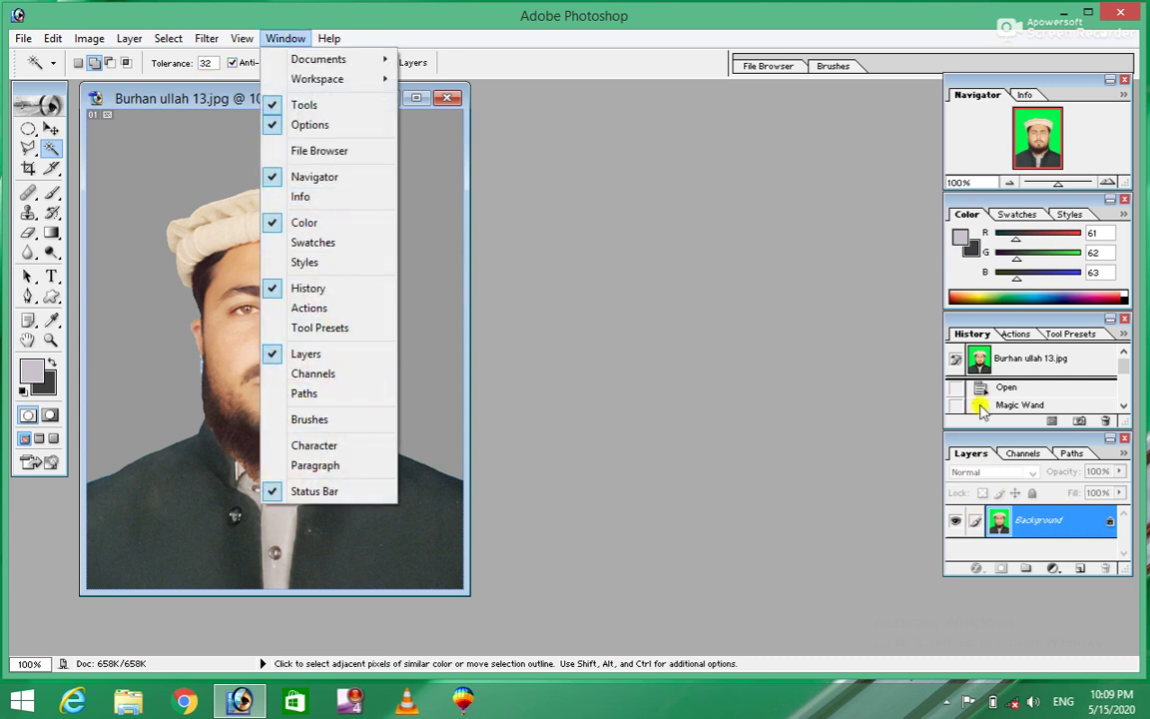
pyautogui.click(300, 421)
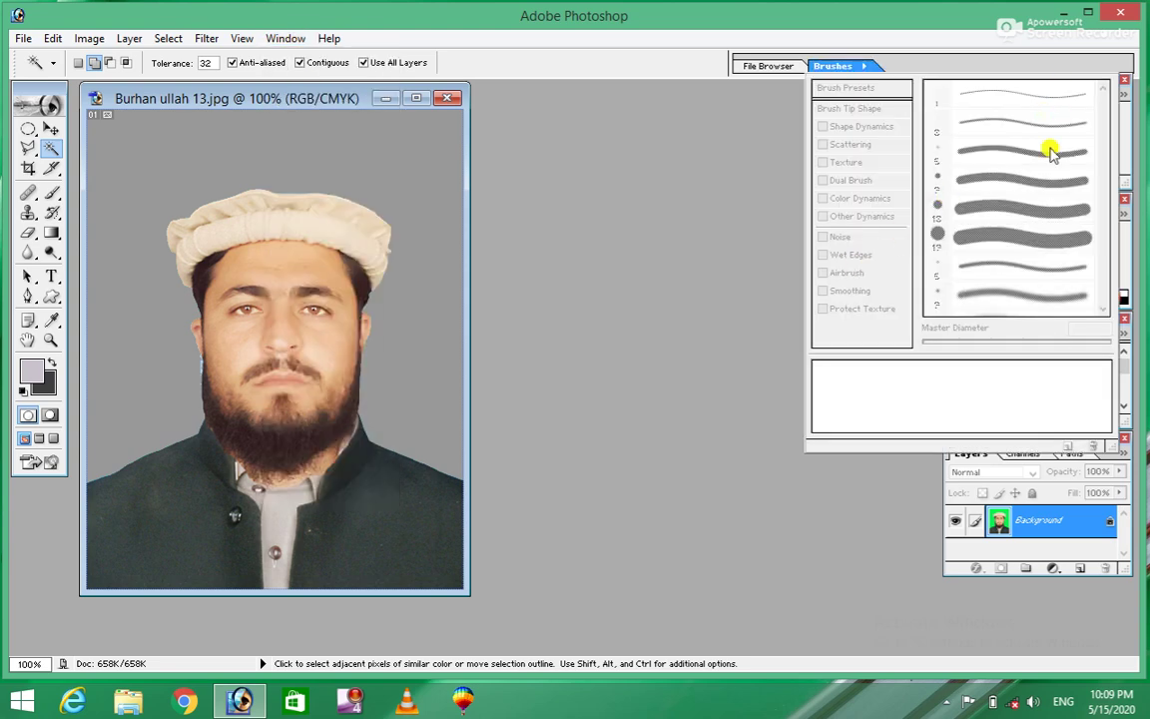
pyautogui.click(285, 39)
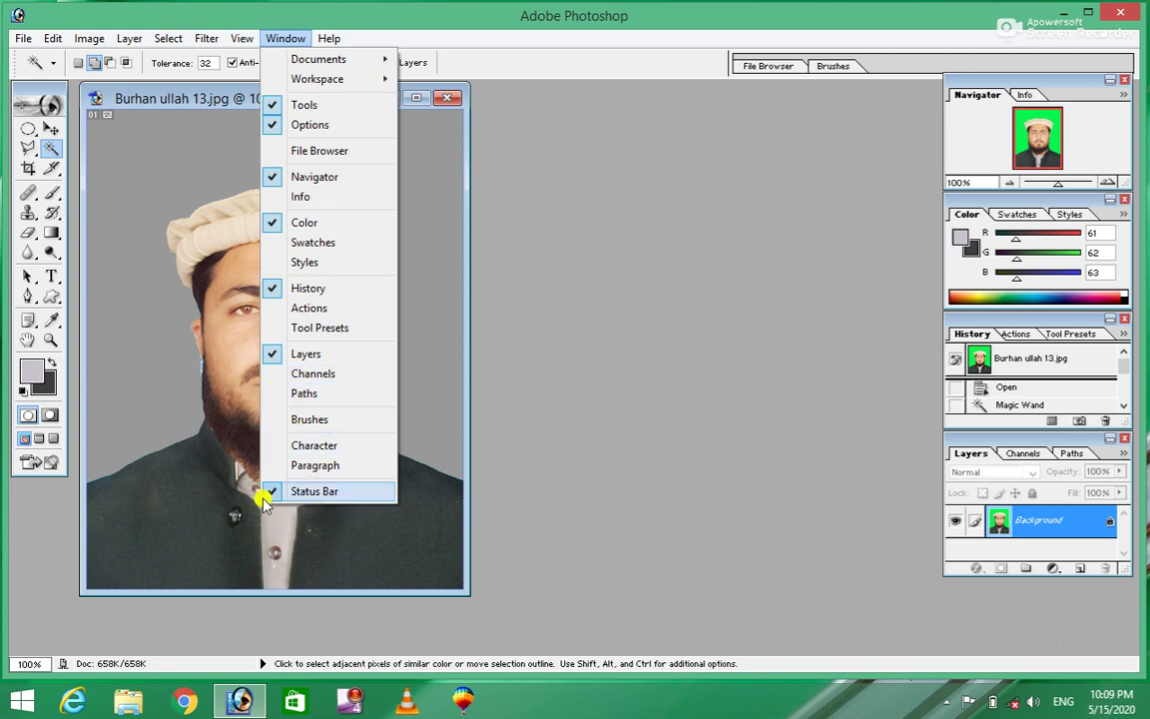
pyautogui.click(281, 420)
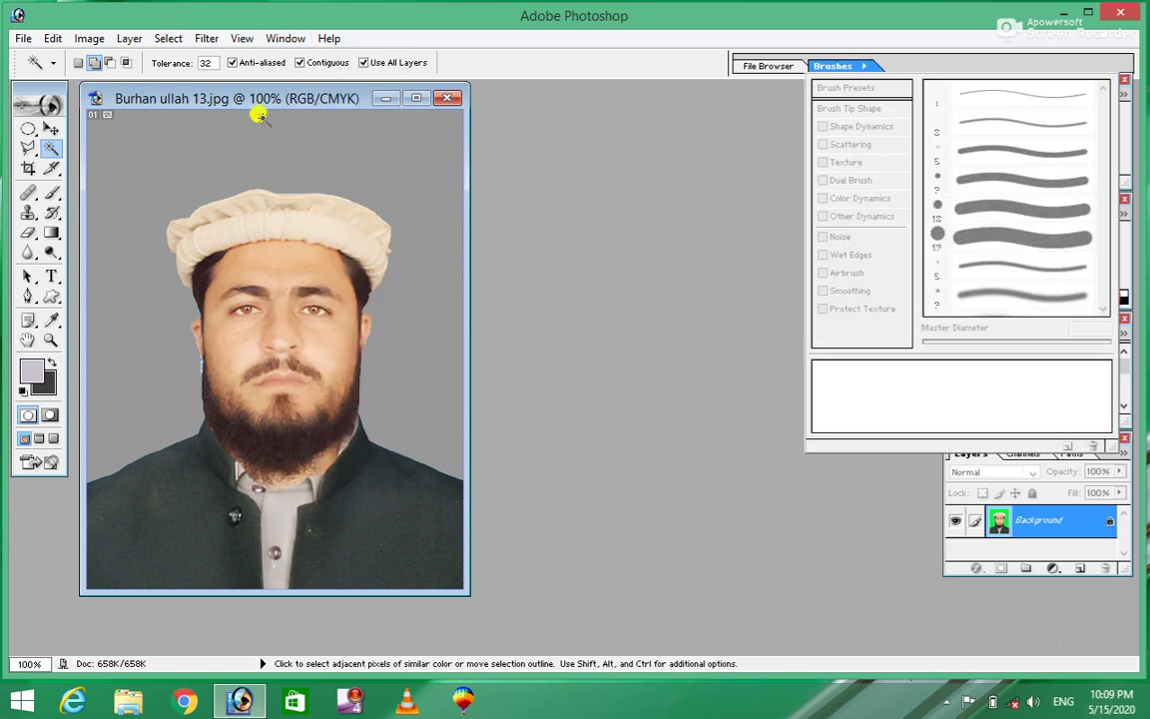
pyautogui.click(285, 39)
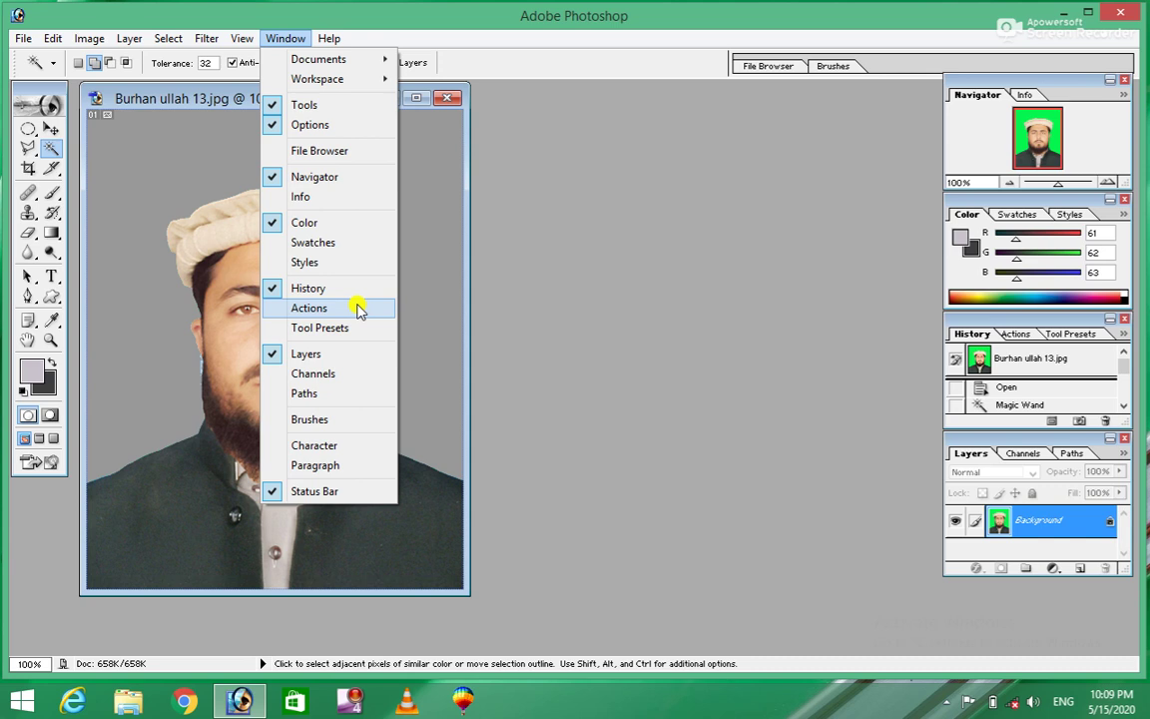
pyautogui.click(275, 496)
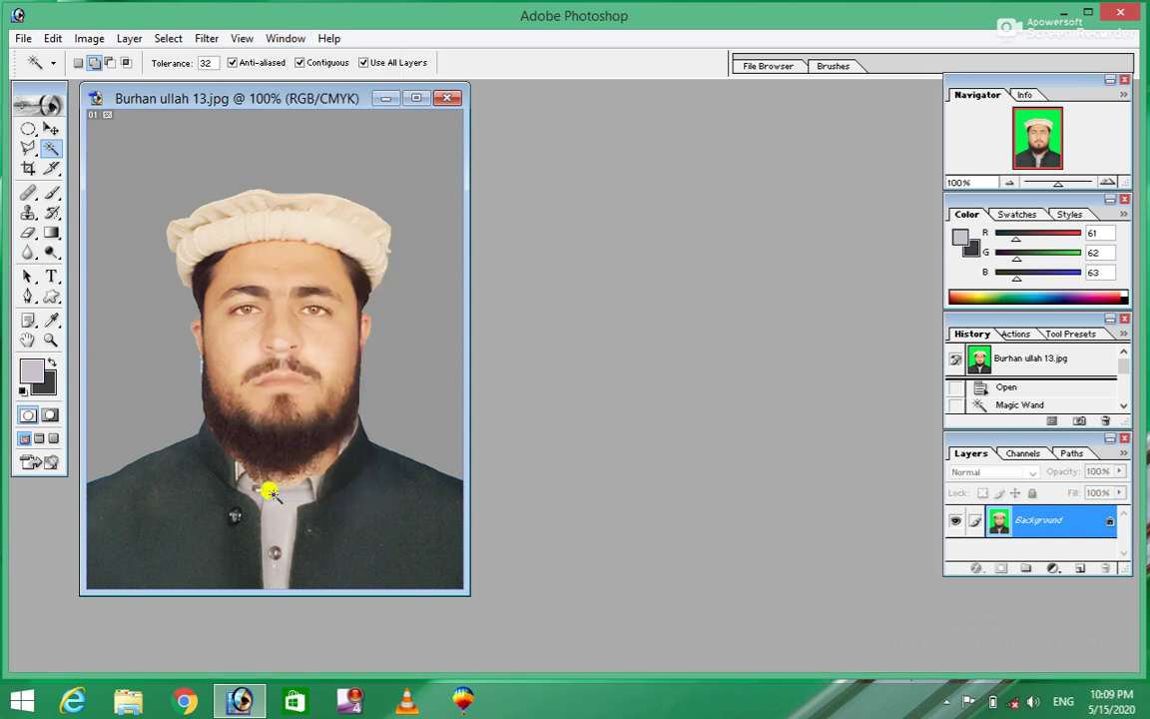
# - Re-enable the Status Bar from the Window menu so zoom and document size show again
pyautogui.click(271, 40)
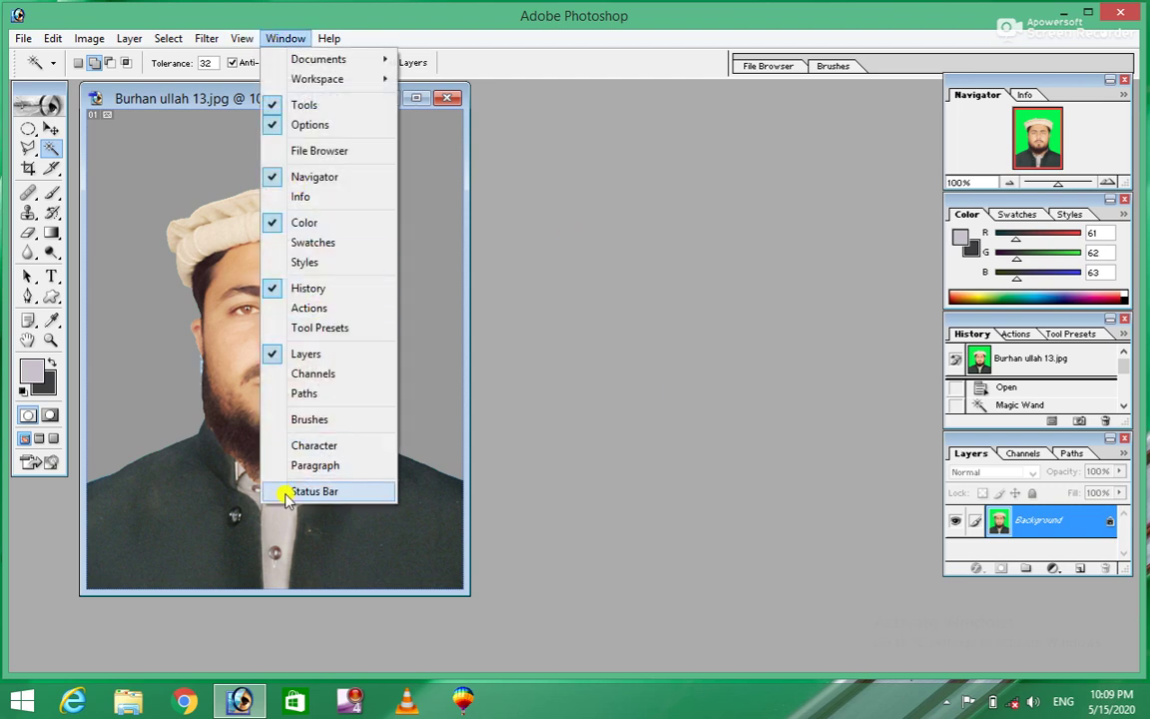
pyautogui.click(281, 490)
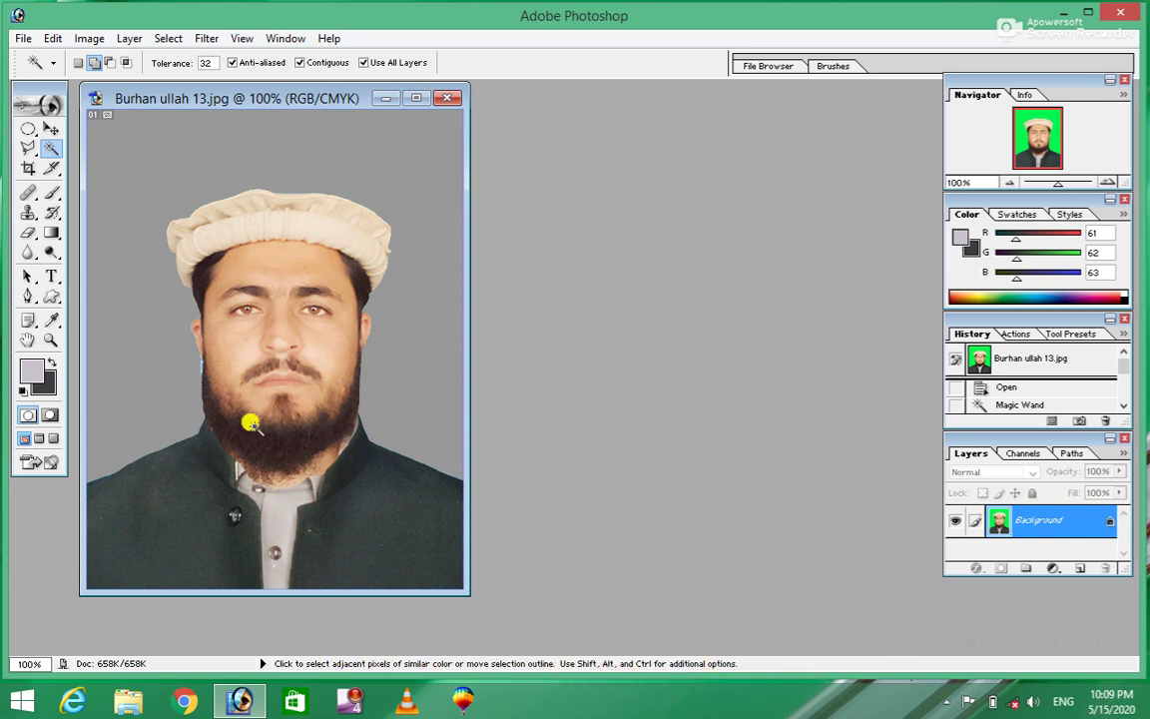
pyautogui.click(284, 38)
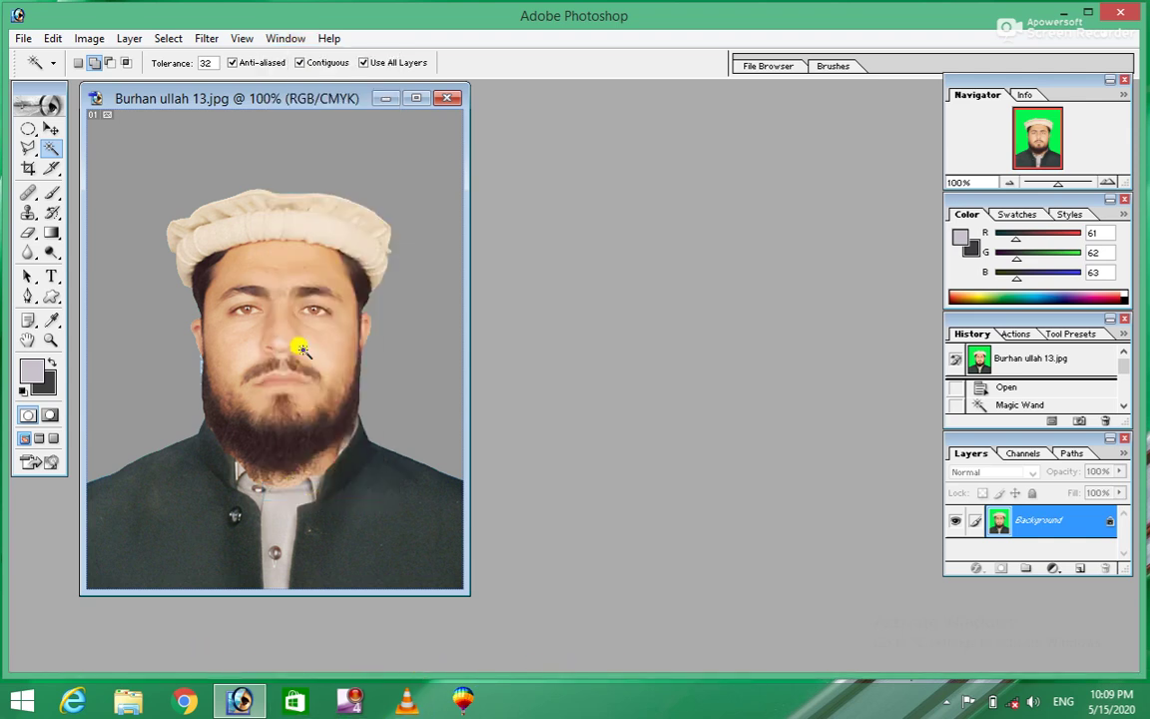
pyautogui.click(288, 38)
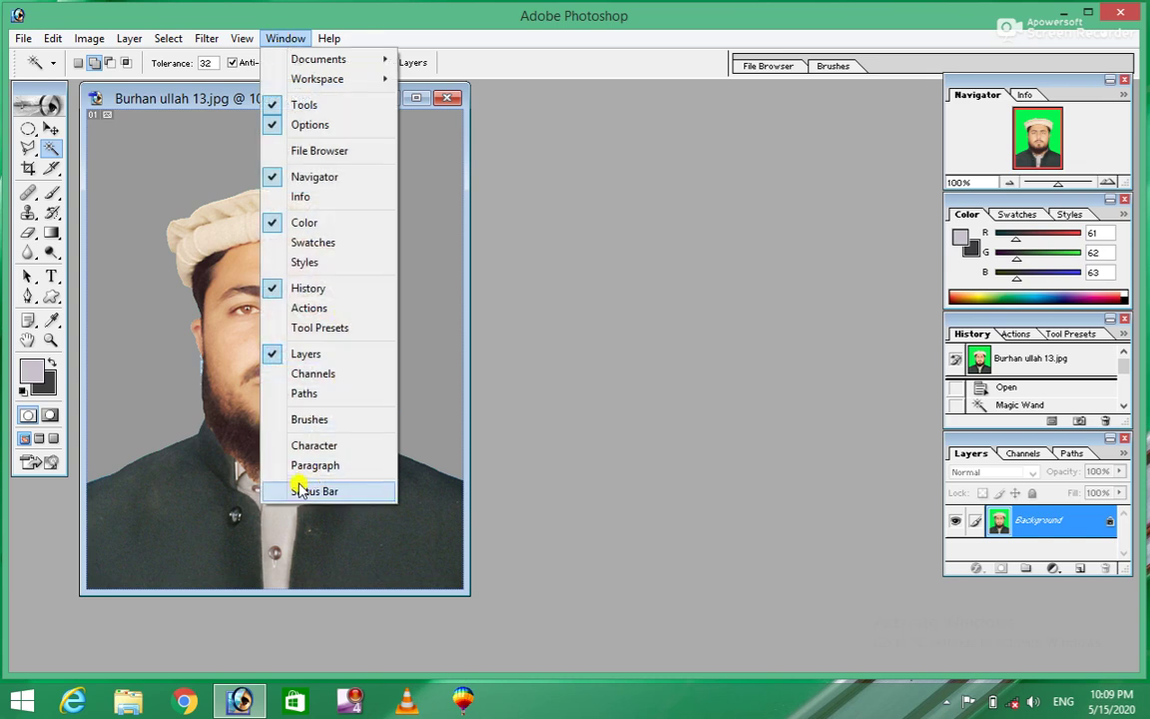
pyautogui.click(302, 489)
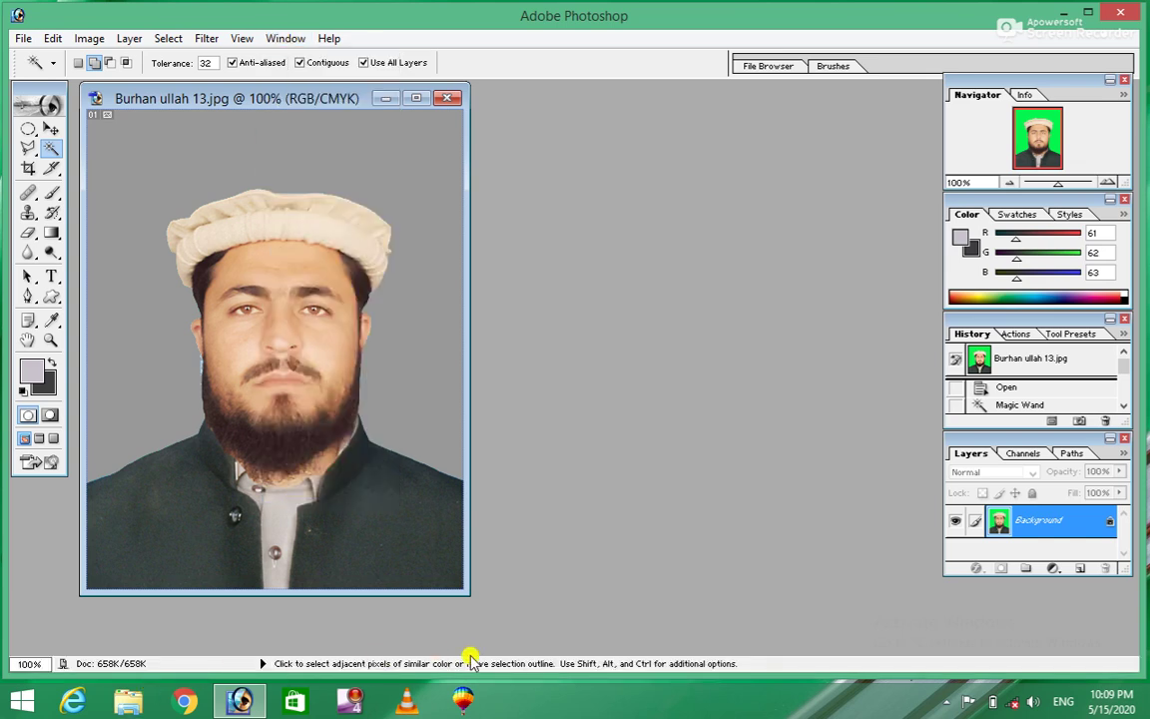
# - Close the Window menu and bring up the Help menu's list of options
pyautogui.click(285, 37)
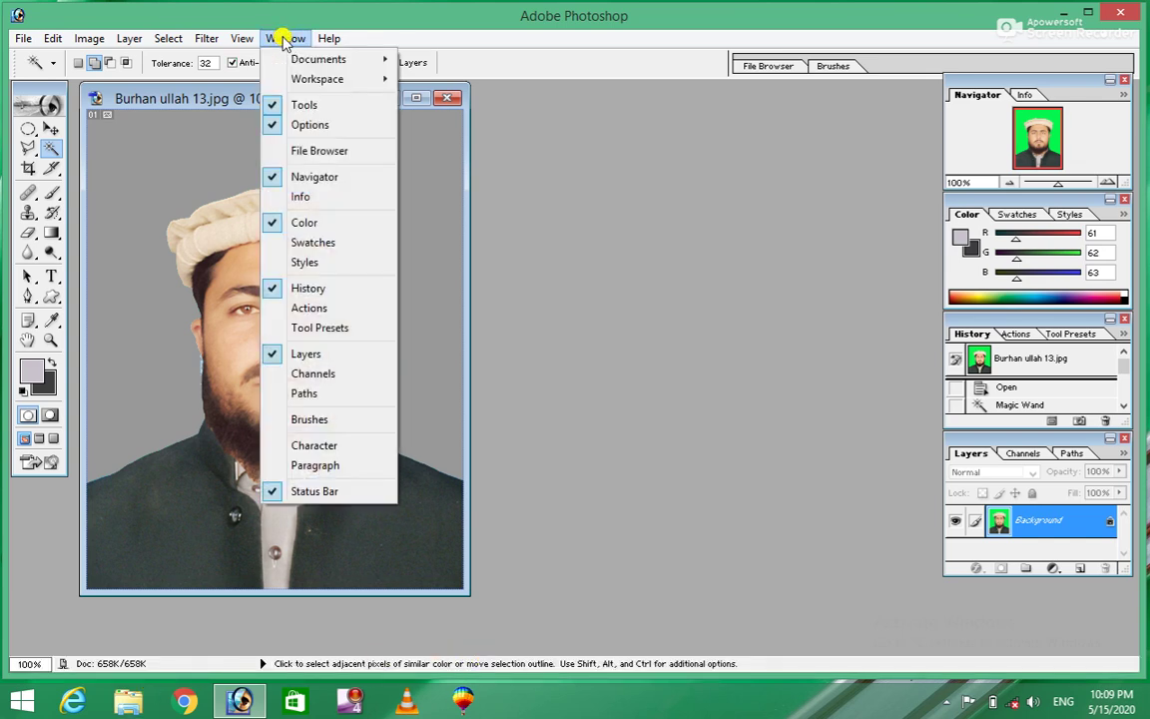
pyautogui.click(749, 252)
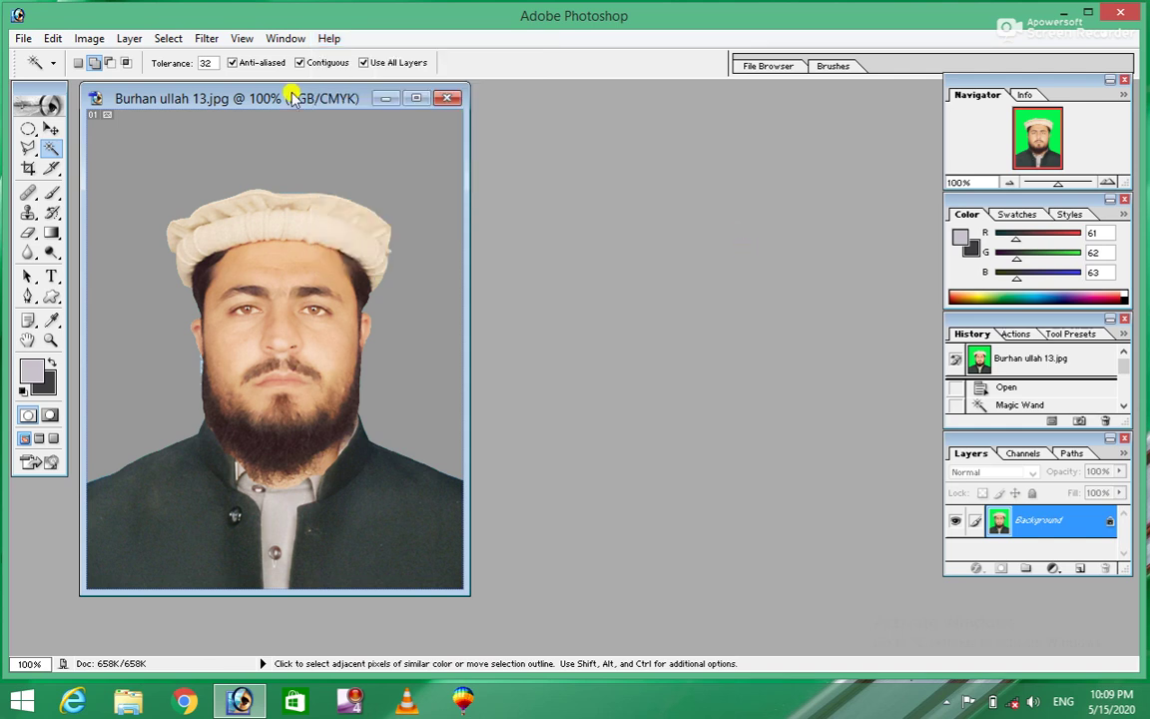
pyautogui.click(328, 40)
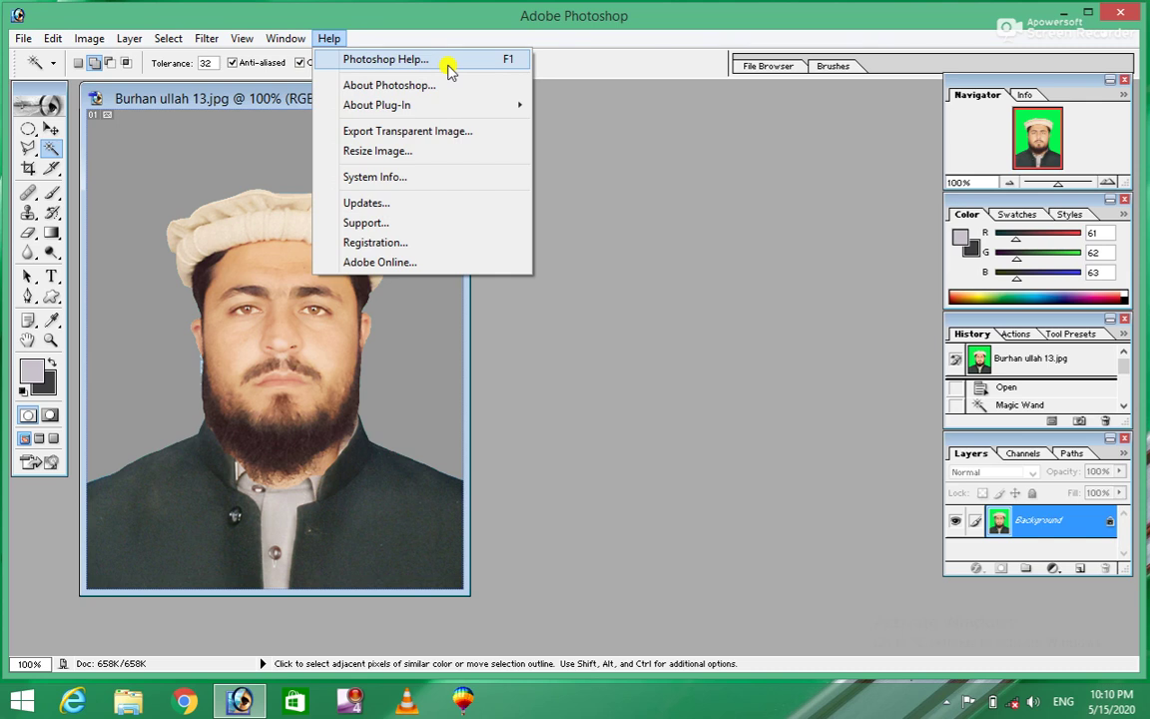
pyautogui.click(449, 62)
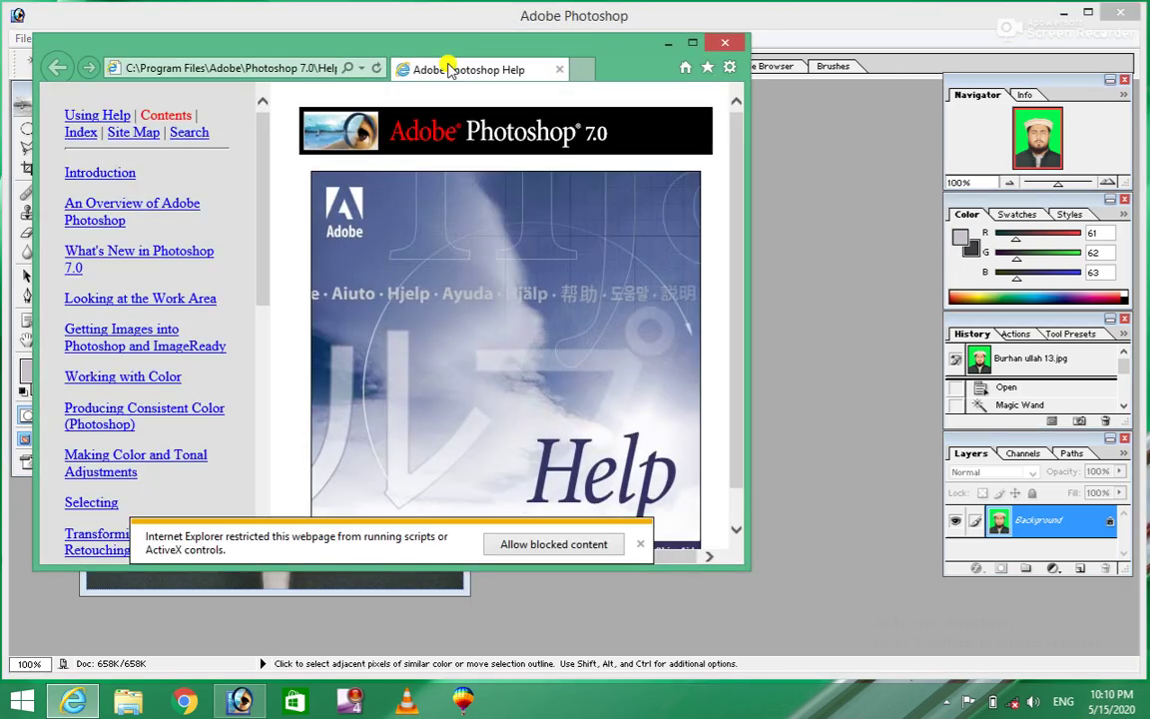
pyautogui.click(726, 43)
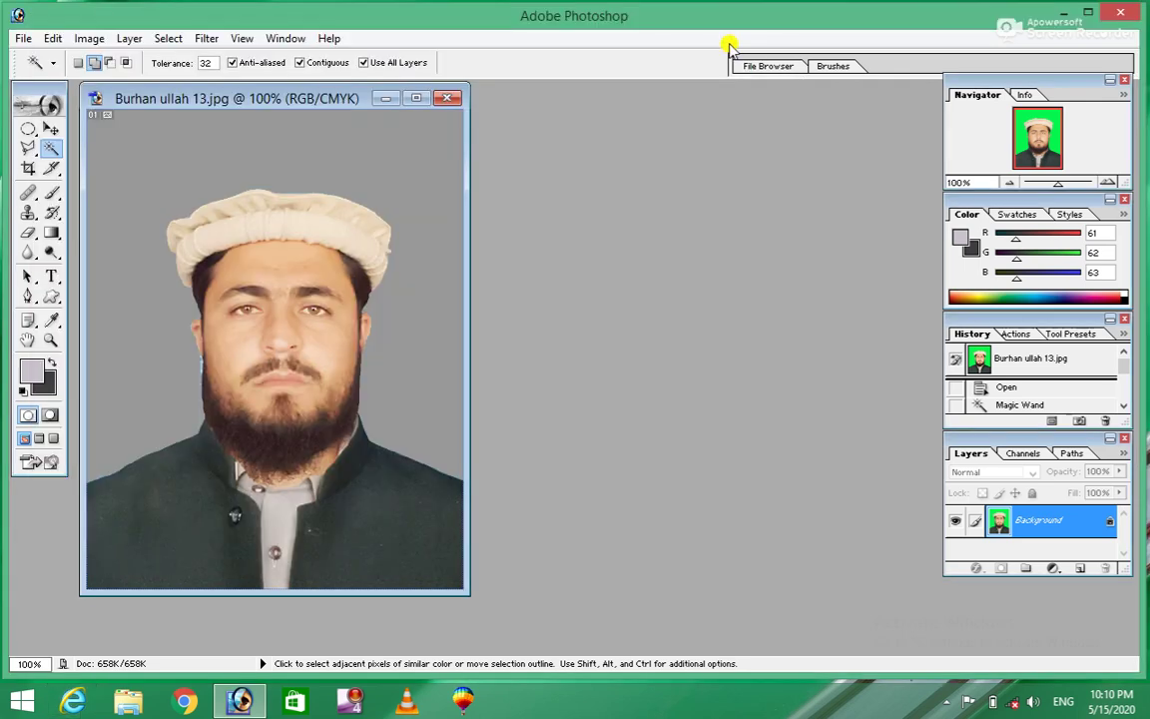
pyautogui.click(329, 38)
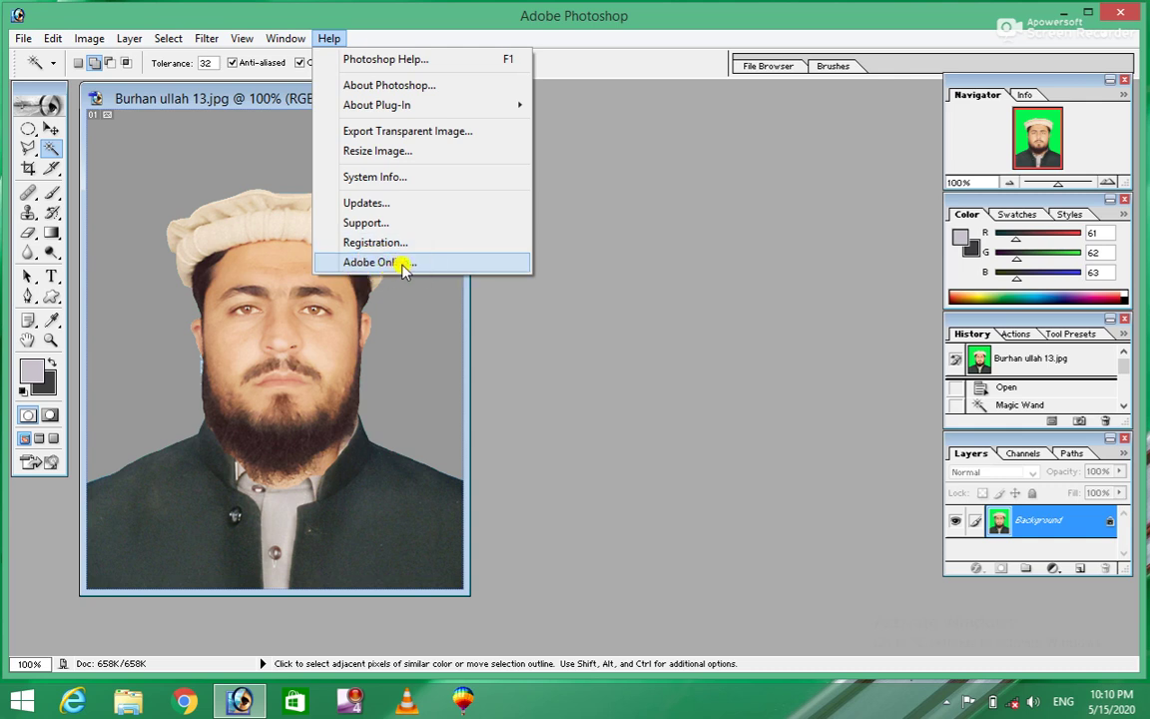
# - Dismiss the Help menu, leaving the portrait at 100% with Gamut Warning still showing
pyautogui.click(650, 289)
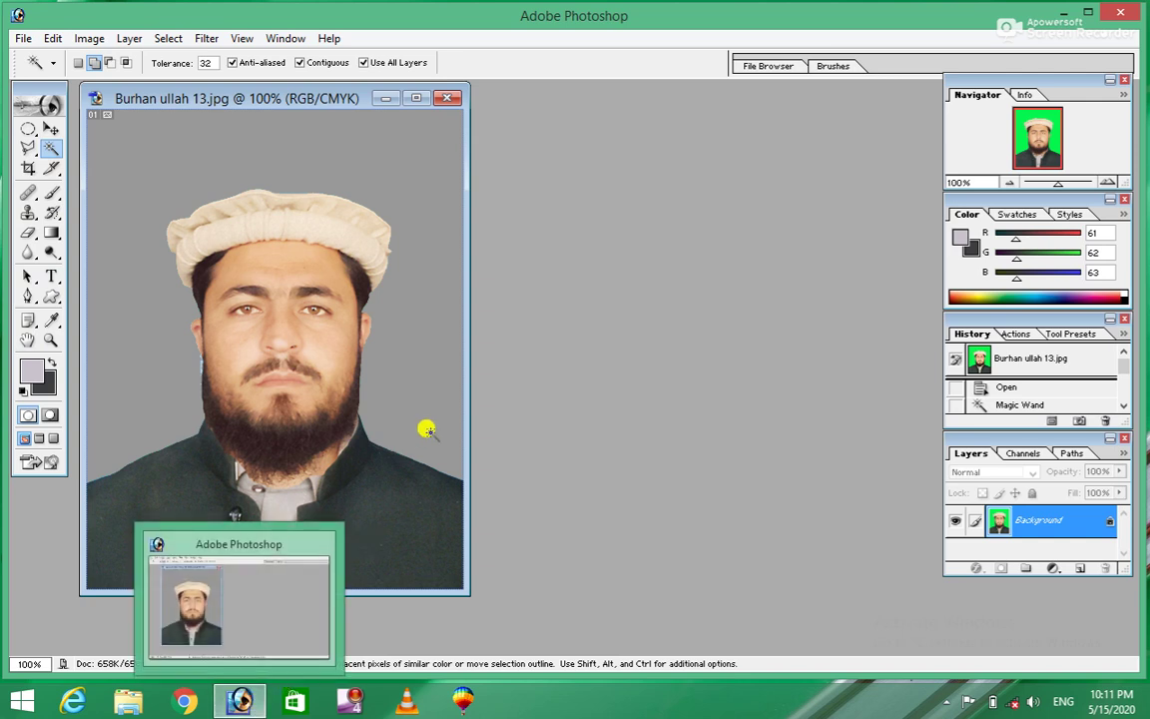
pyautogui.hotkey('ctrl', 'alt')
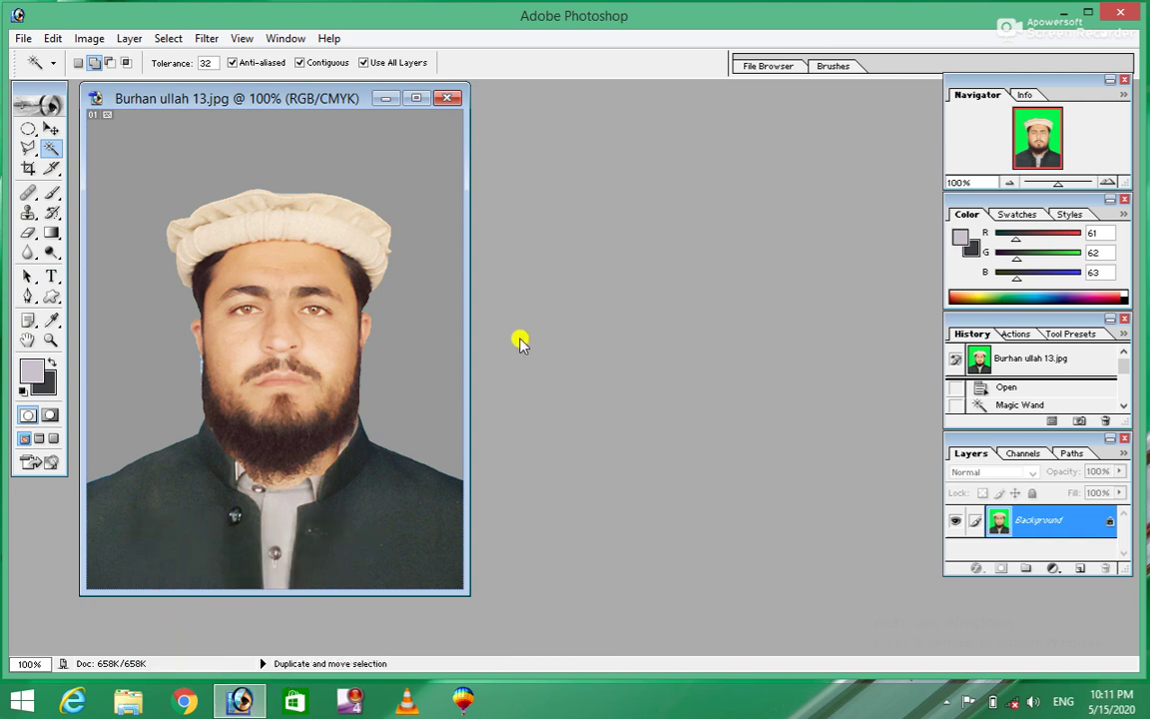